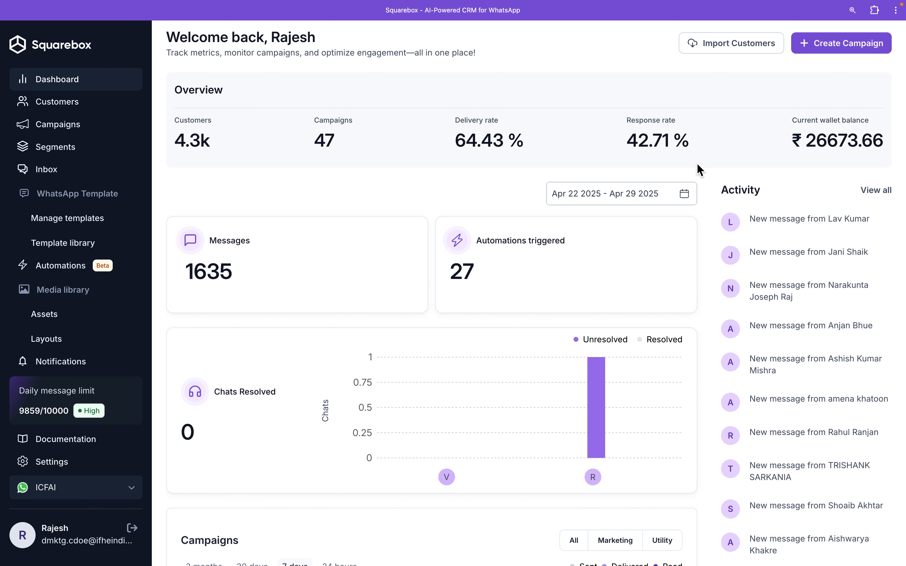
Review the Campaigns and Messages charts on the dashboard, including the figures for campaign 14.
scroll(699, 169, down, 8)
scroll(698, 169, down, 4)
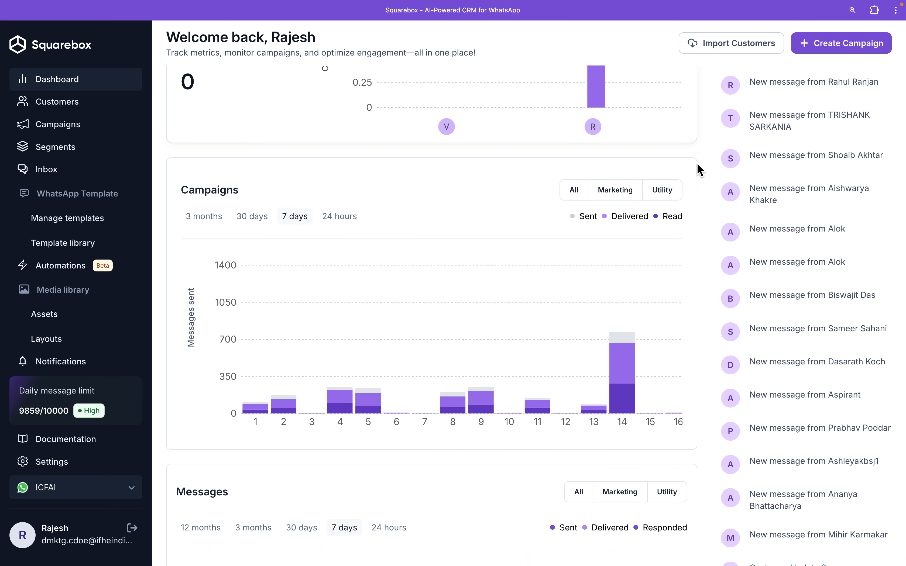
mouse_move(618, 318)
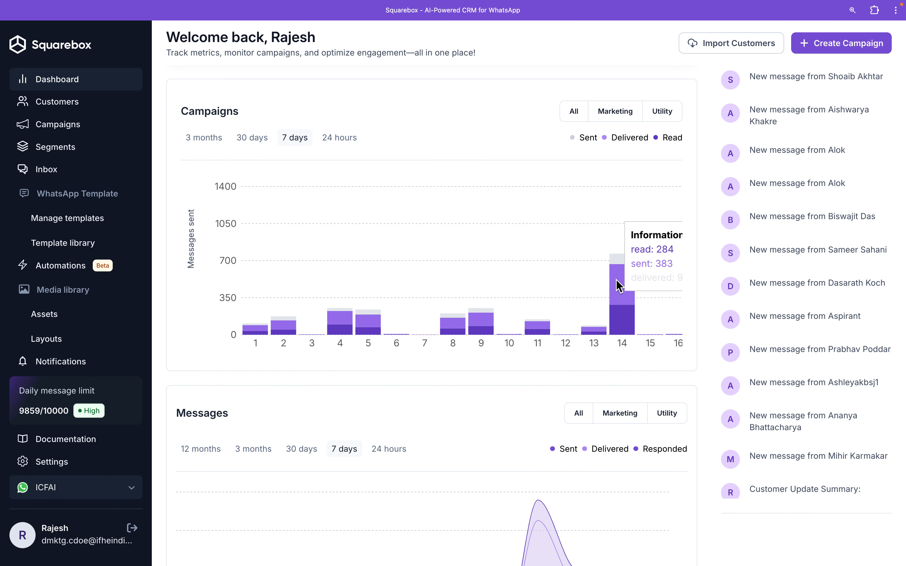
scroll(619, 296, down, 3)
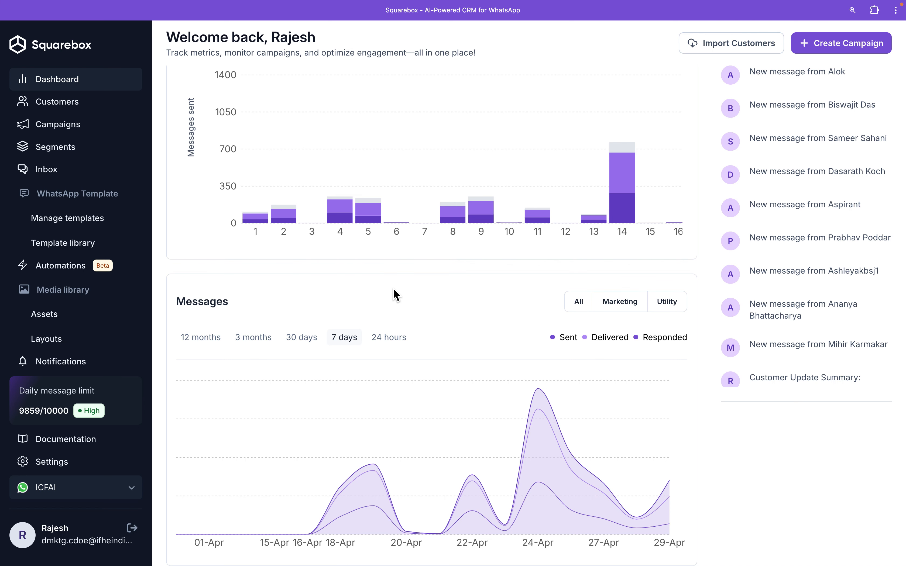
scroll(396, 295, up, 15)
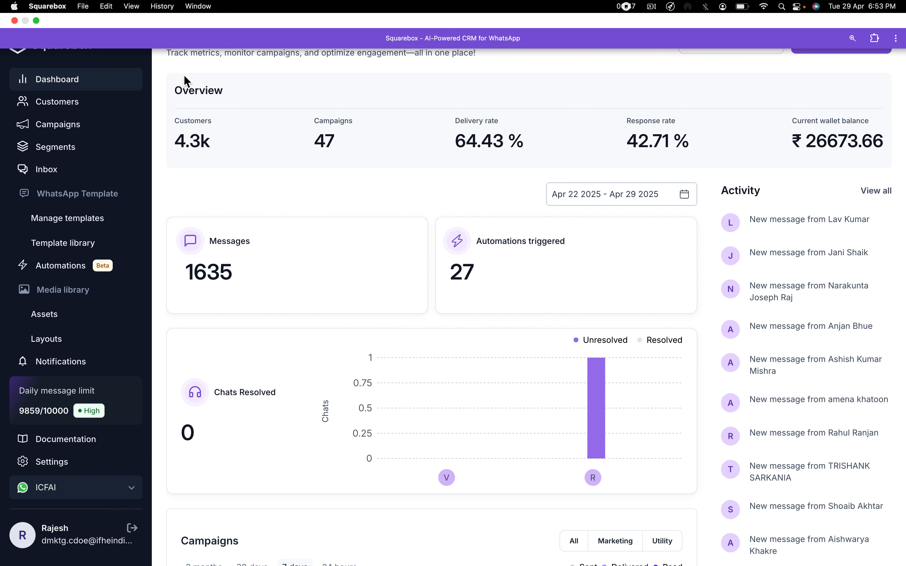
Open the customer list and examine its columns from Name through Counselor Mobile Number.
click(77, 115)
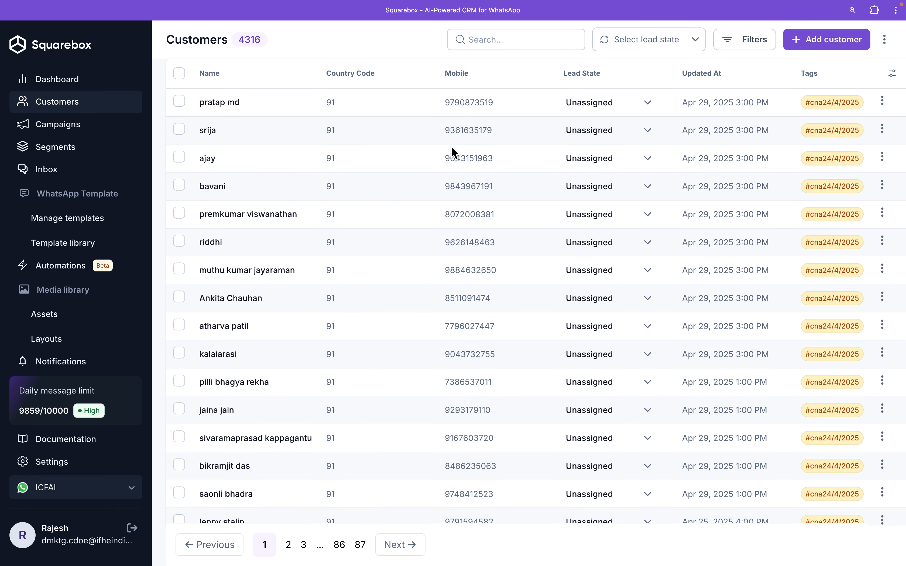
scroll(502, 155, right, 15)
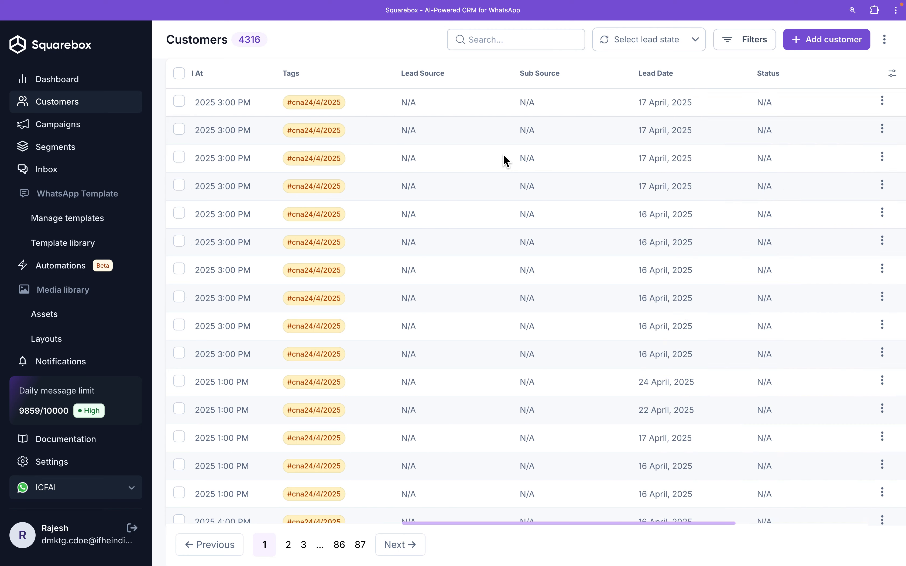
scroll(504, 160, left, 15)
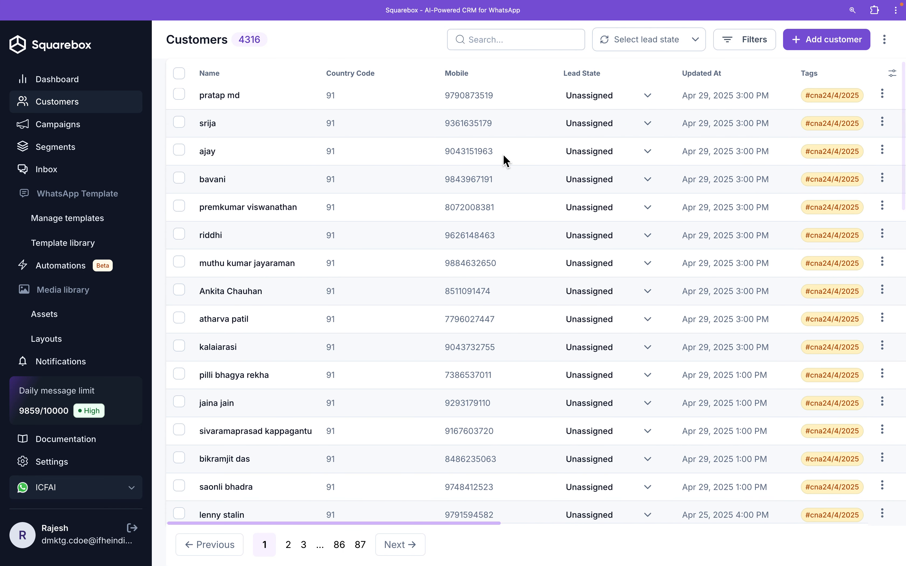
scroll(502, 154, right, 2)
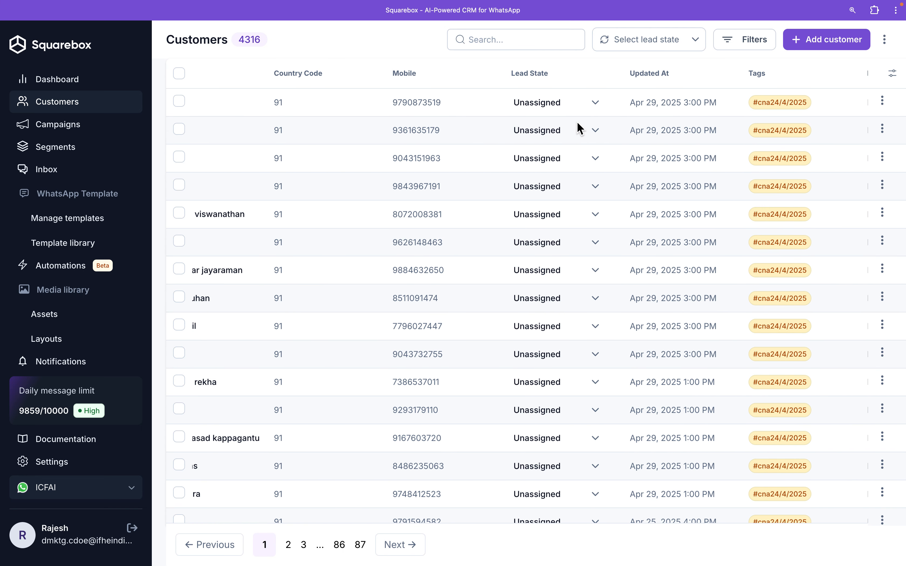
scroll(621, 97, right, 12)
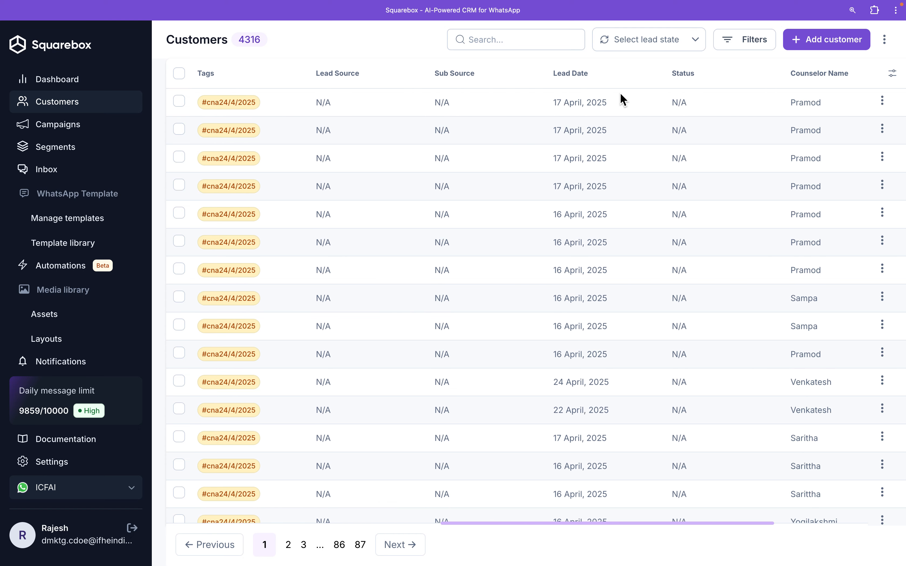
scroll(622, 99, right, 10)
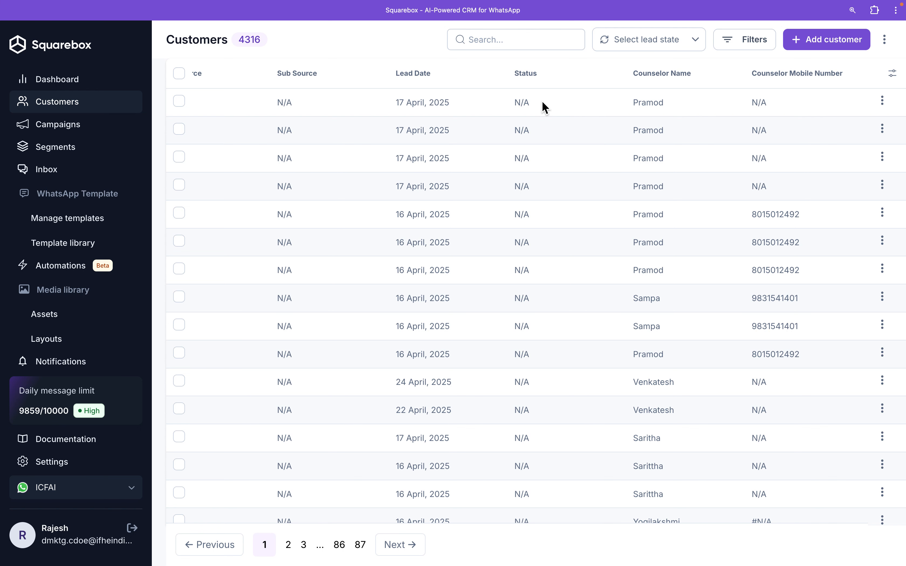
Inspect the customer import options, including the spreadsheet URL field, and close them without importing.
click(885, 42)
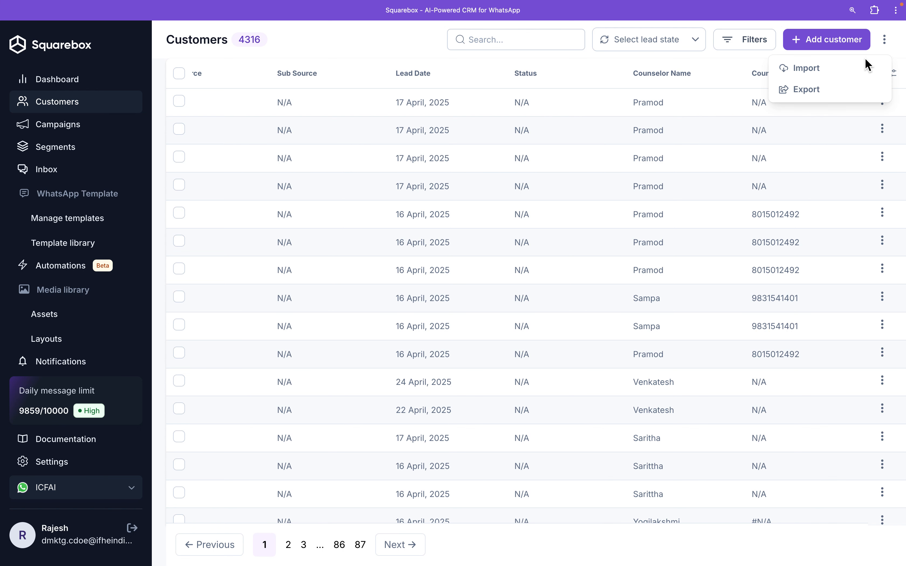
click(820, 71)
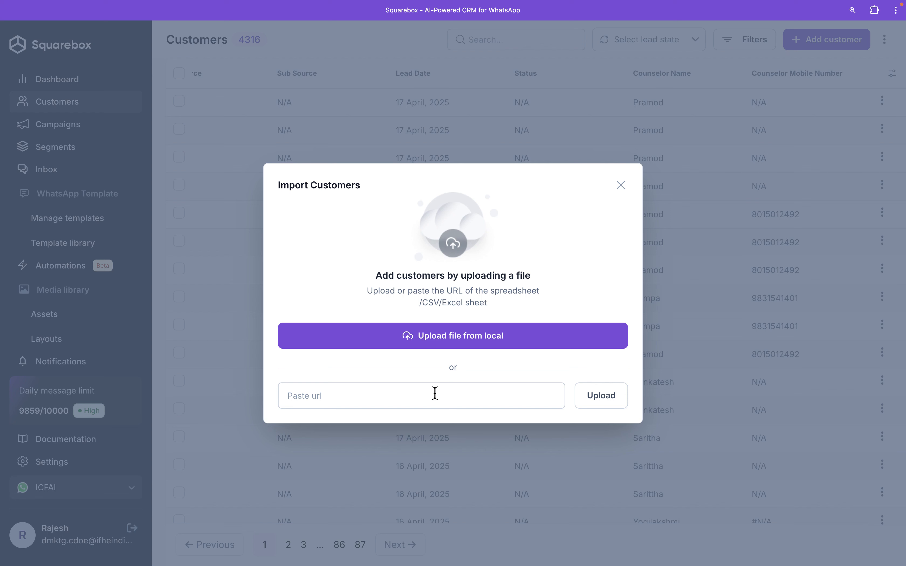
click(381, 403)
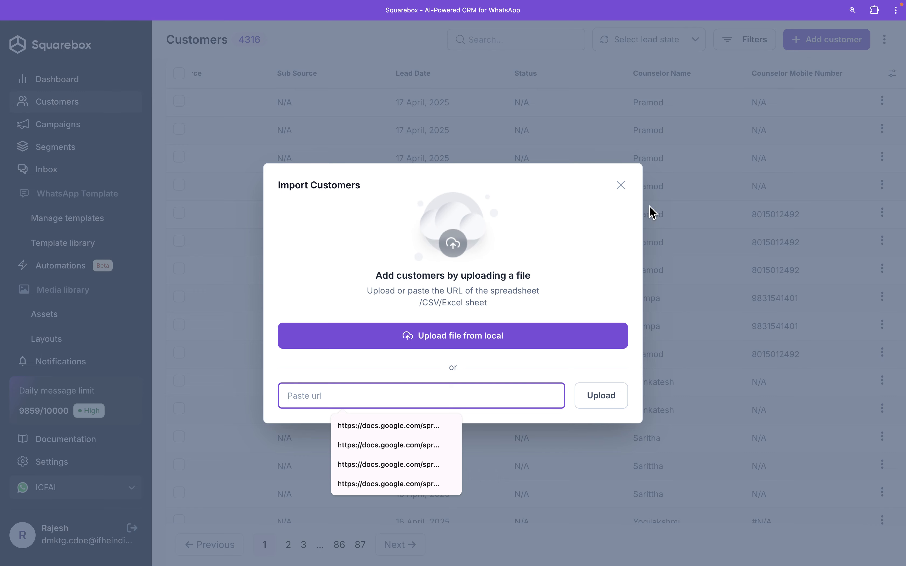
click(620, 185)
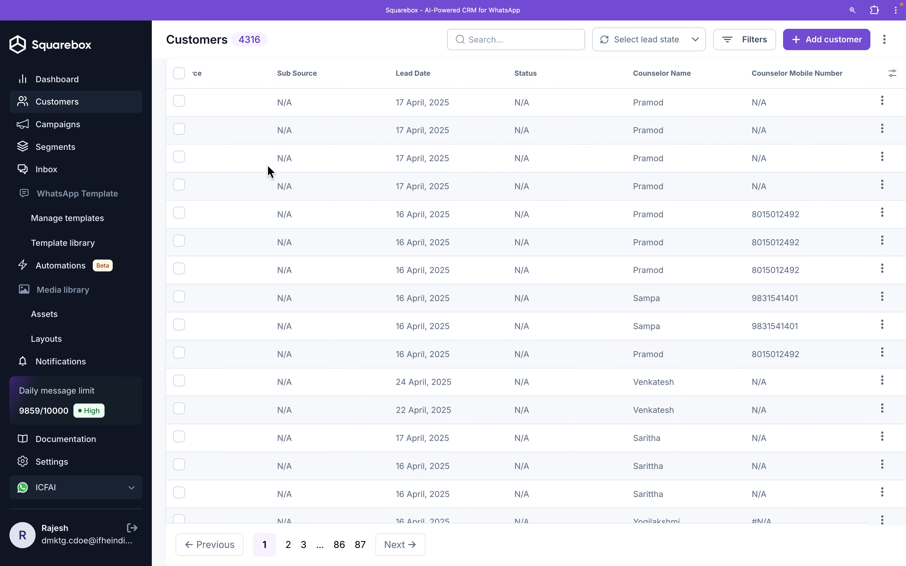
Start a customer filter condition using the custom Status field listed after Lead date.
scroll(353, 168, left, 10)
scroll(353, 166, left, 10)
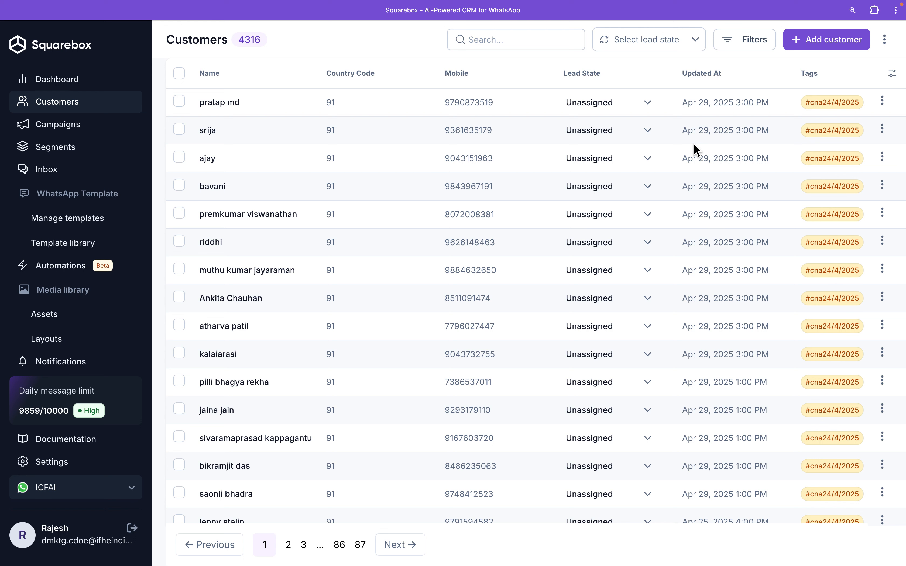
click(752, 42)
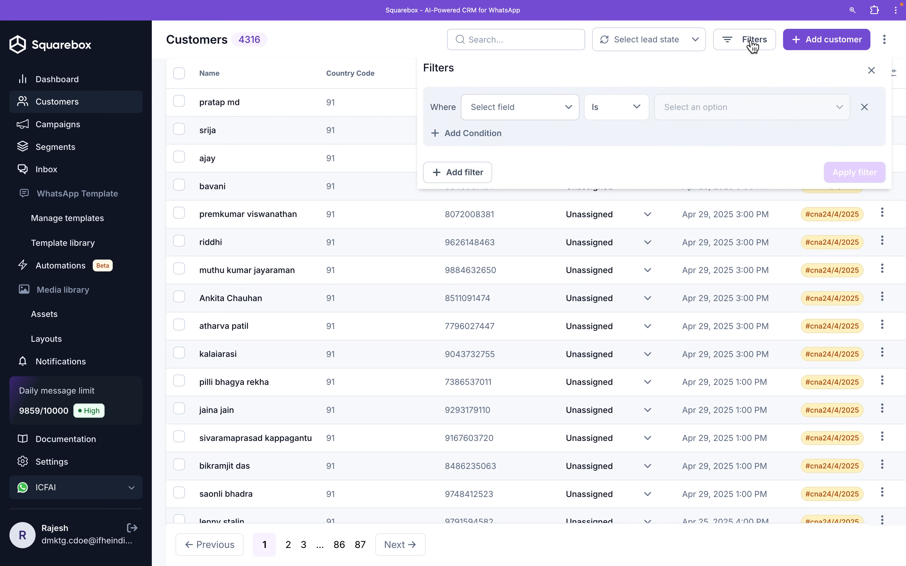
click(551, 119)
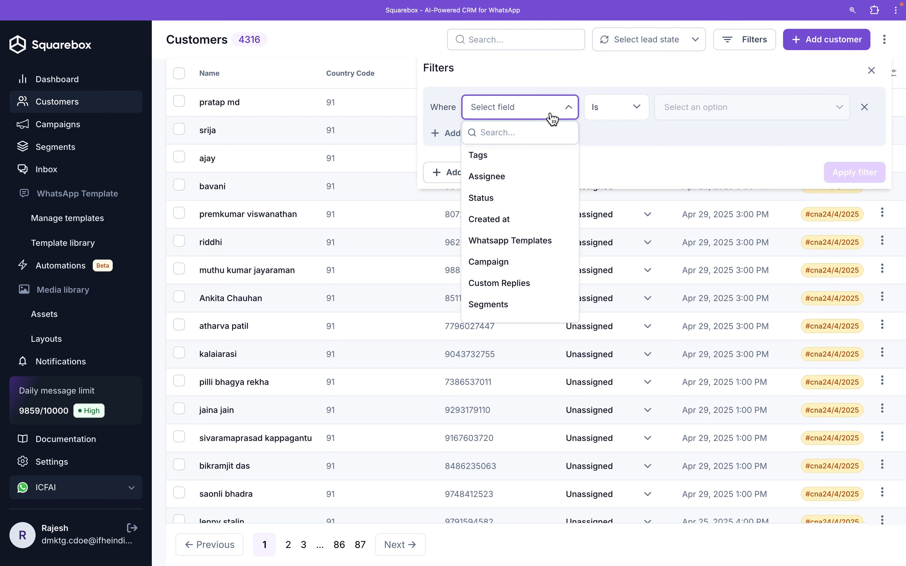
scroll(532, 195, down, 10)
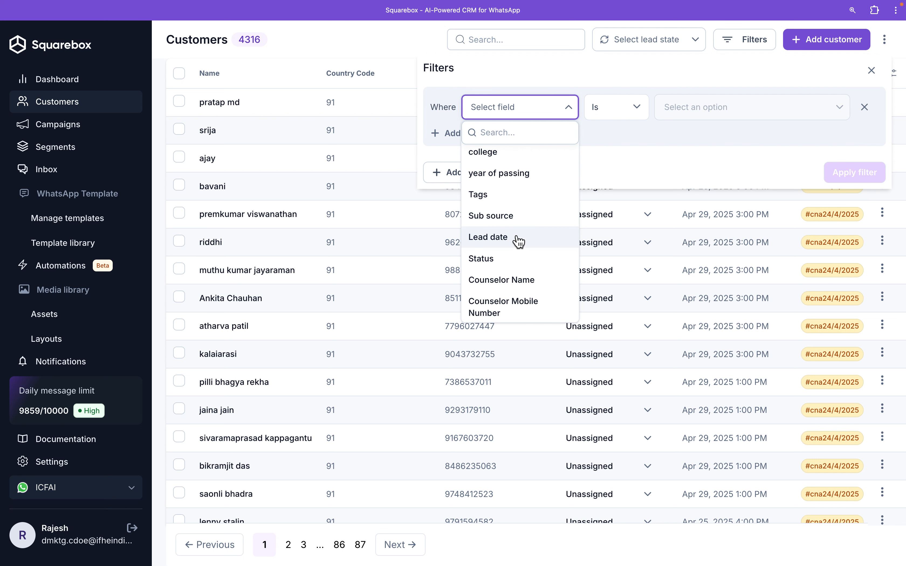
click(499, 247)
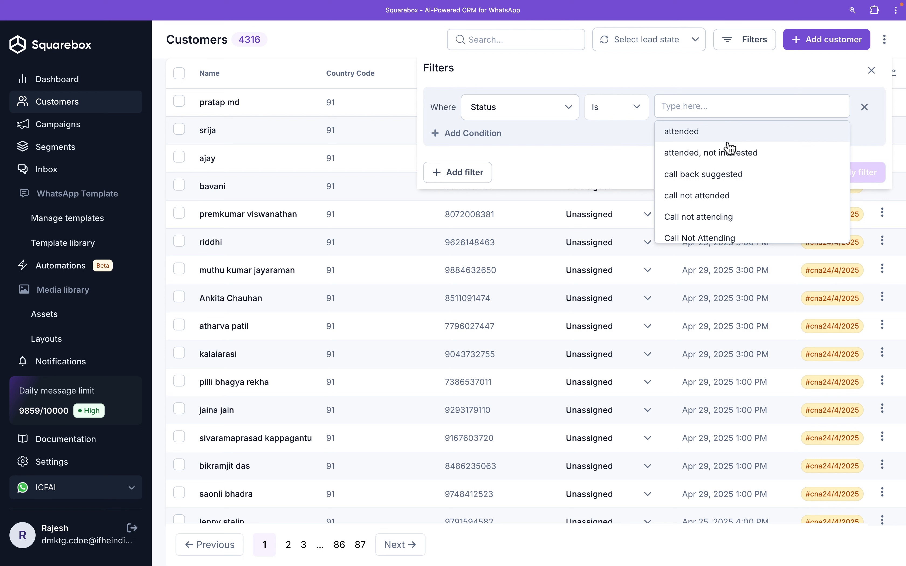
Examine the Status values available for the customer filter condition.
scroll(734, 157, down, 2)
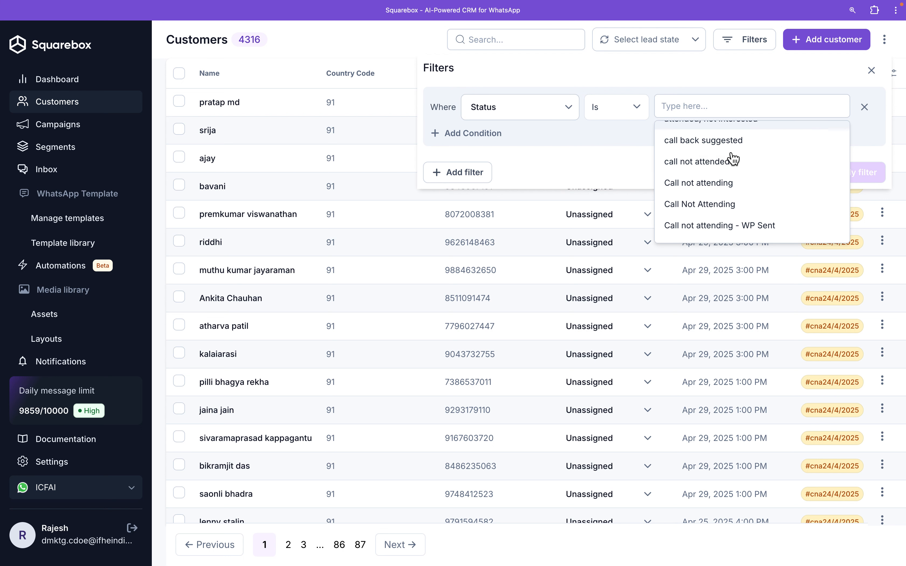
scroll(737, 170, down, 5)
scroll(737, 170, down, 5)
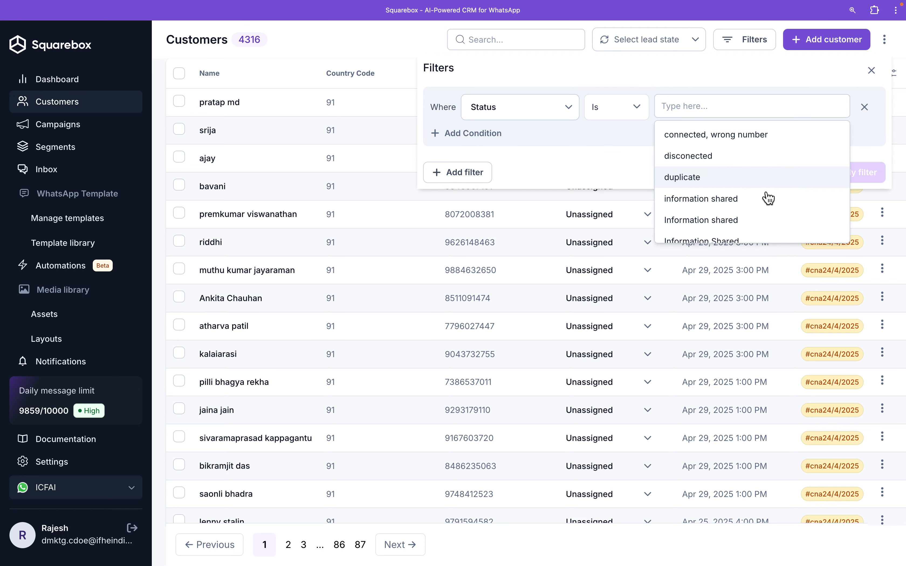
scroll(768, 198, down, 2)
scroll(751, 189, down, 4)
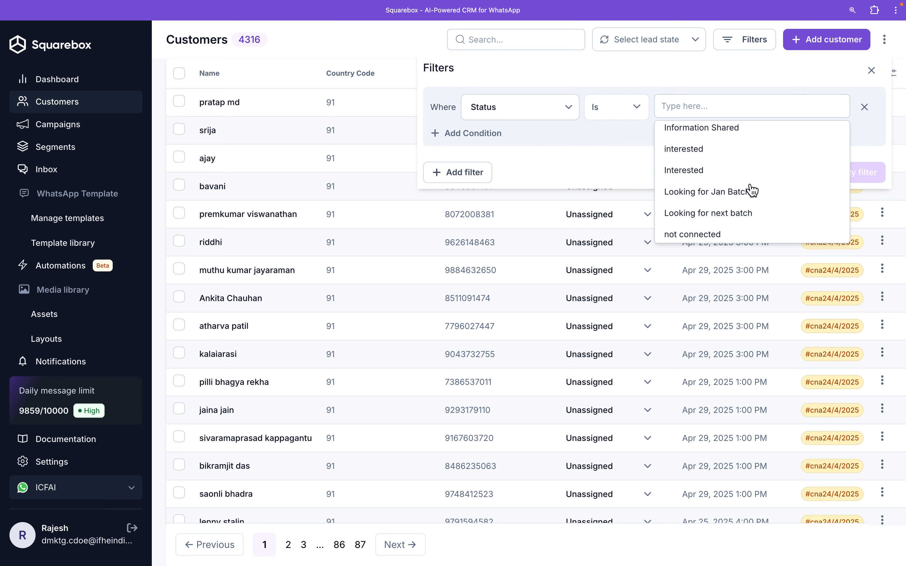
scroll(752, 189, down, 2)
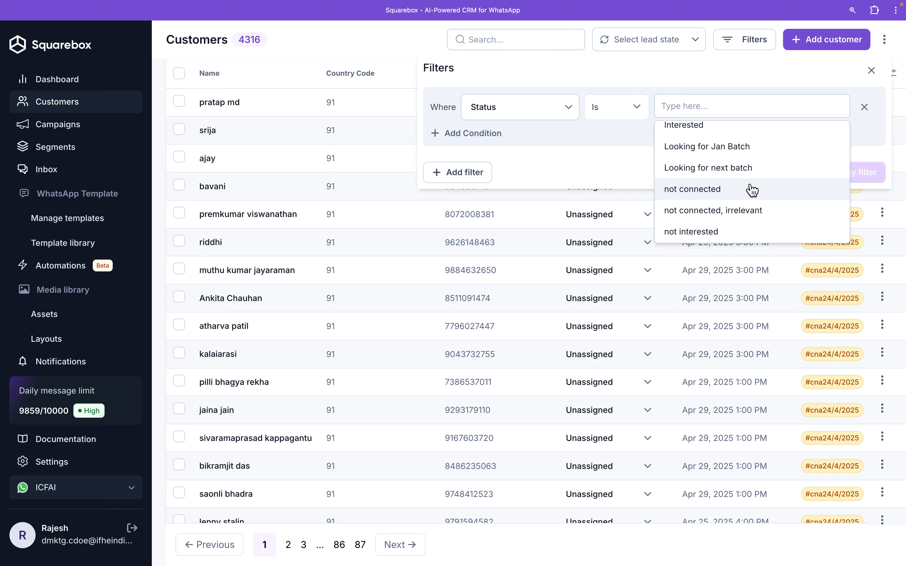
scroll(752, 187, down, 8)
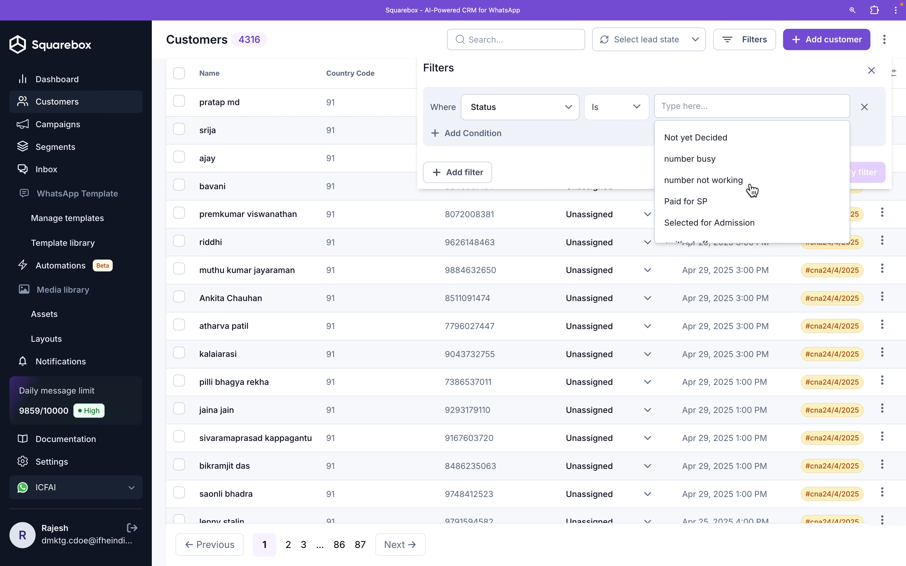
Remove the Status condition from the customer filter and close the filters without applying any.
click(590, 83)
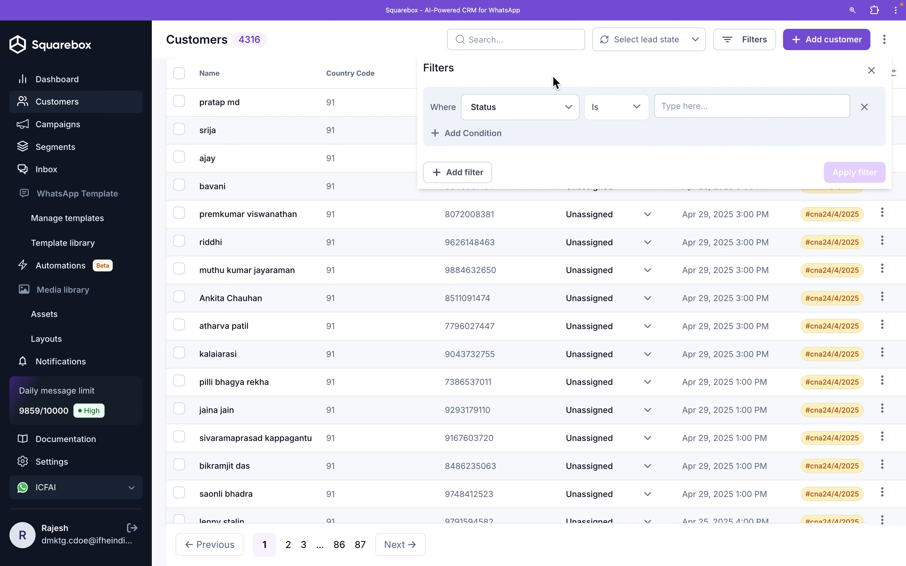
click(865, 107)
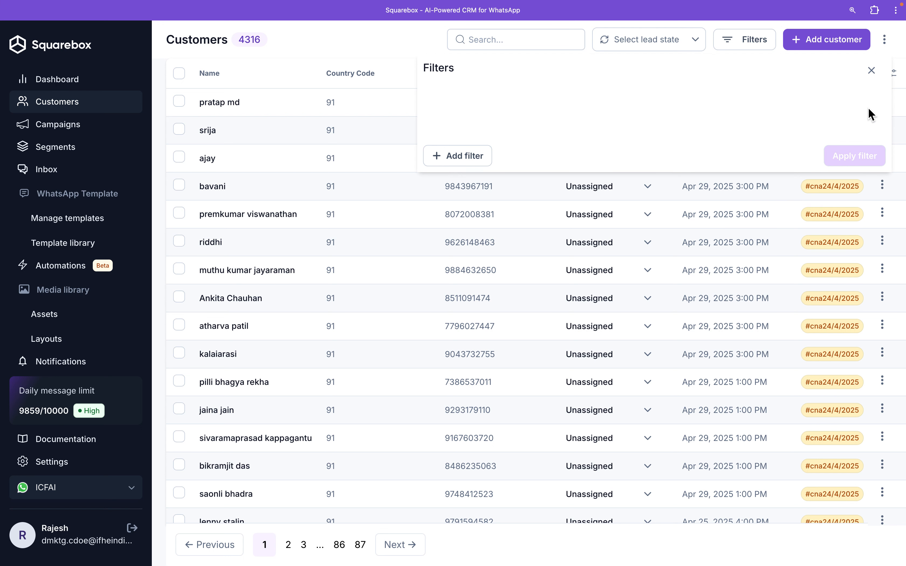
click(872, 71)
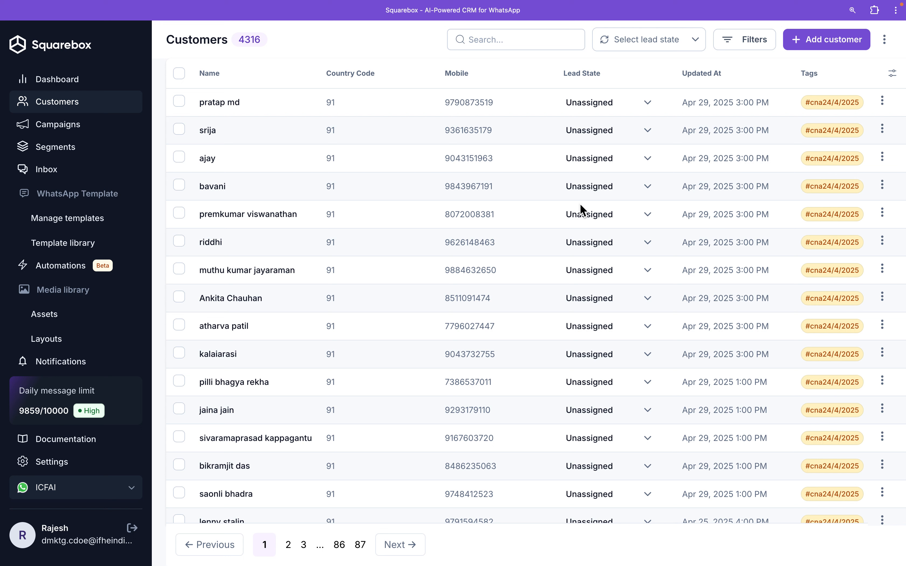
Start a new campaign and add an audience rule to it.
click(78, 137)
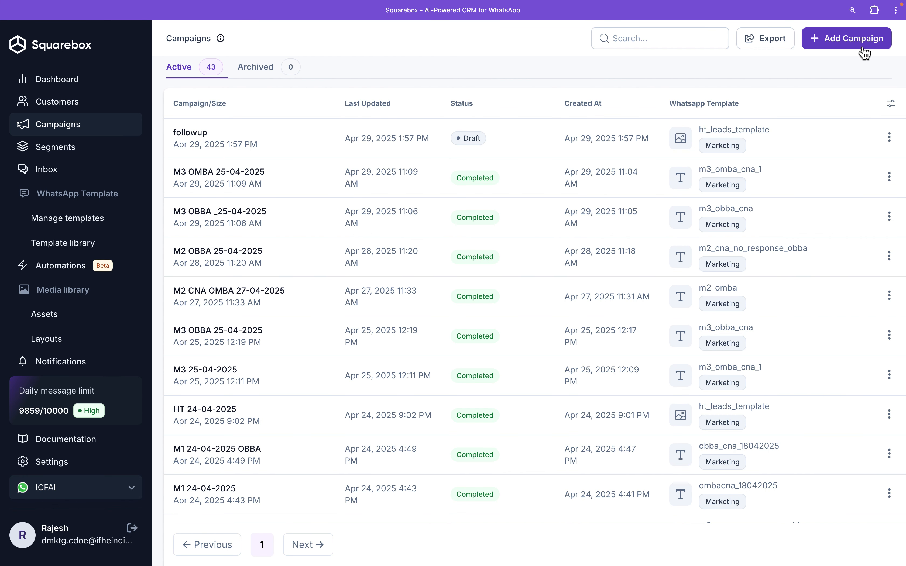
click(826, 46)
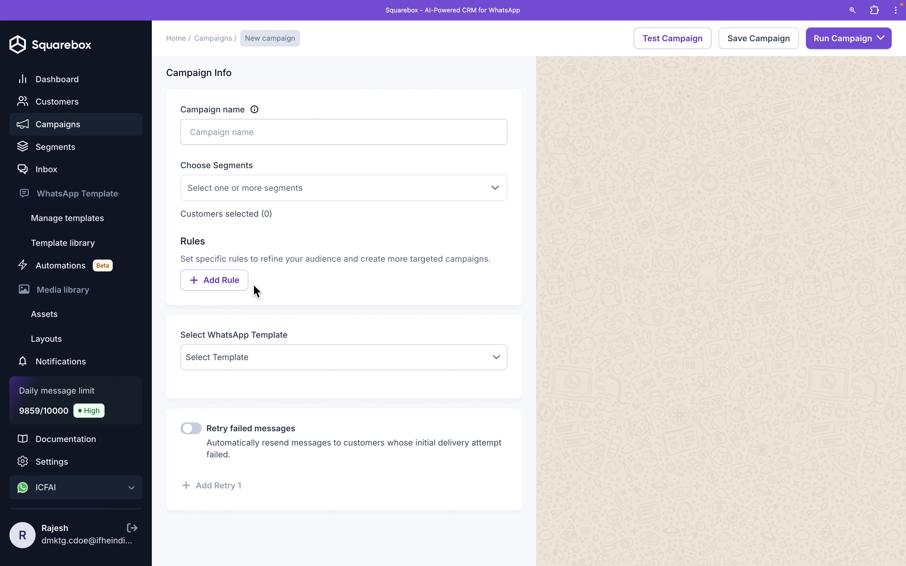
click(234, 285)
scroll(381, 282, down, 1)
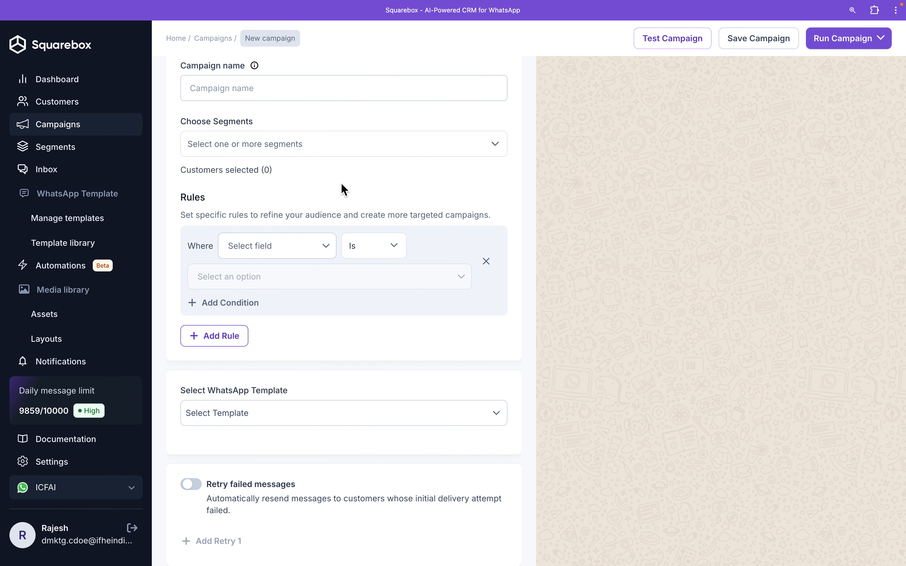
Set the audience rule's field to the custom Status field listed after Lead date.
click(303, 254)
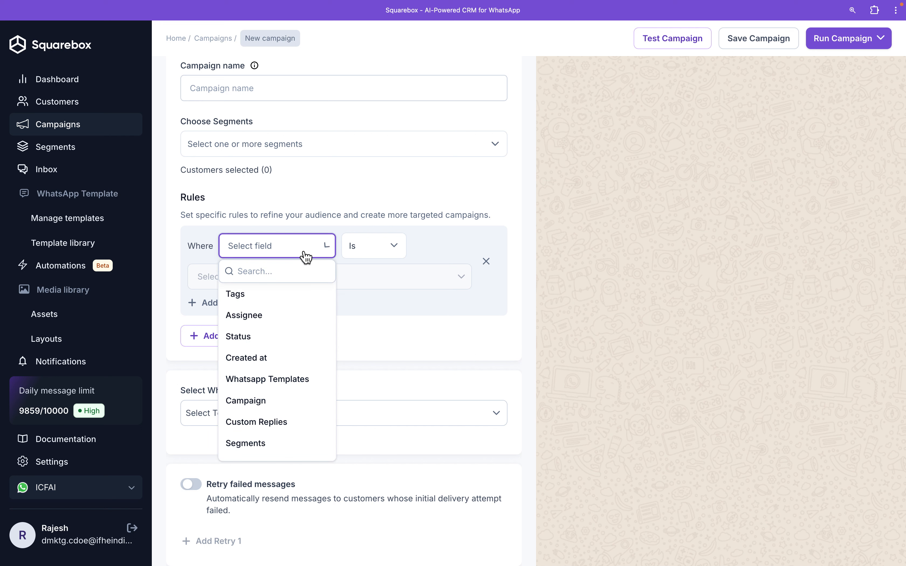
scroll(293, 319, down, 4)
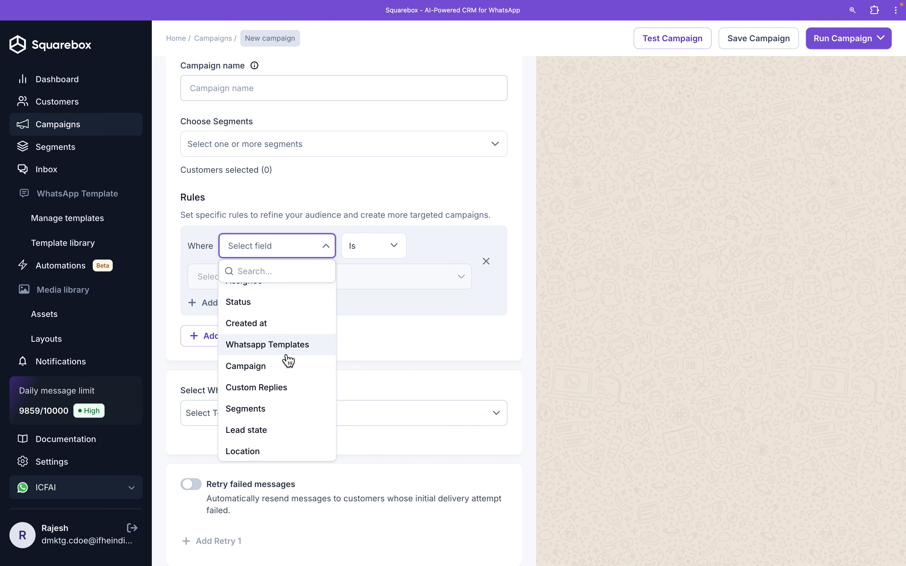
scroll(268, 375, down, 3)
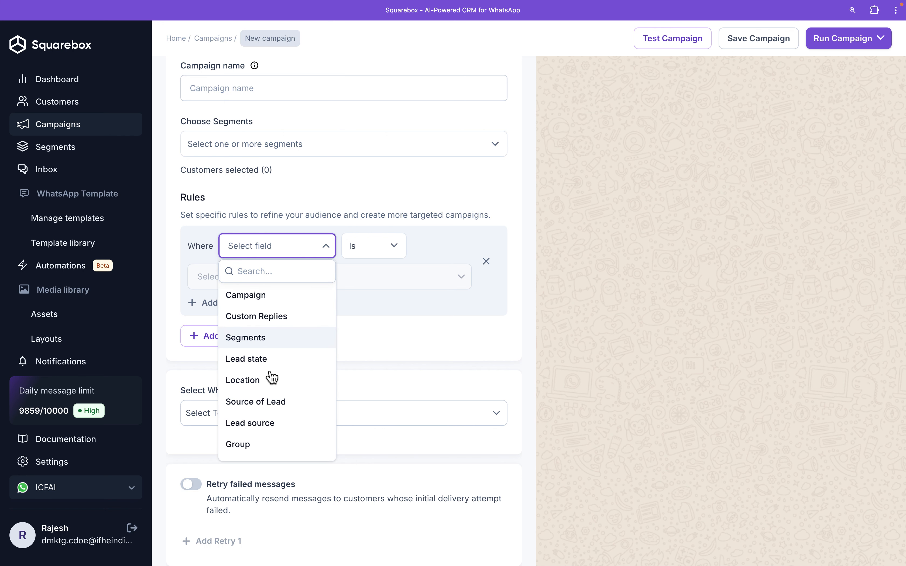
scroll(267, 389, down, 7)
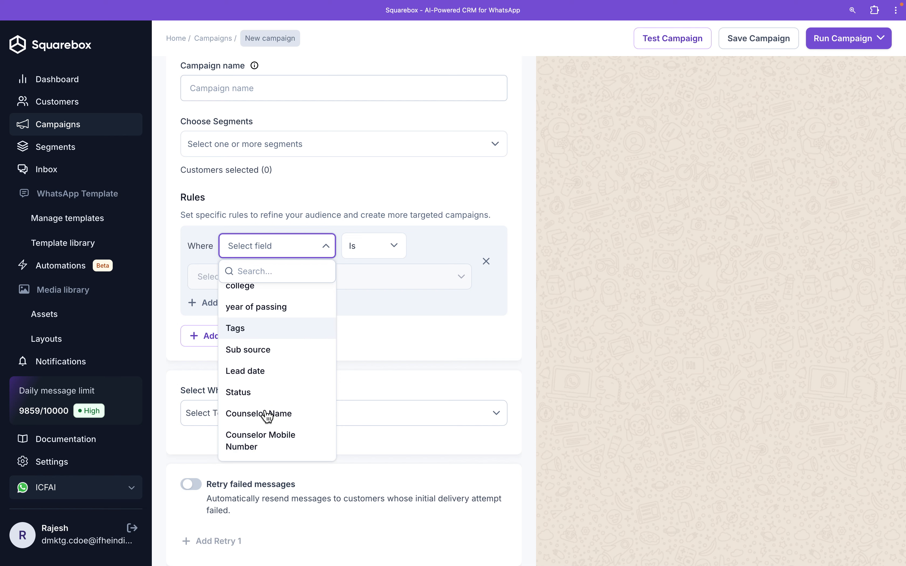
click(264, 375)
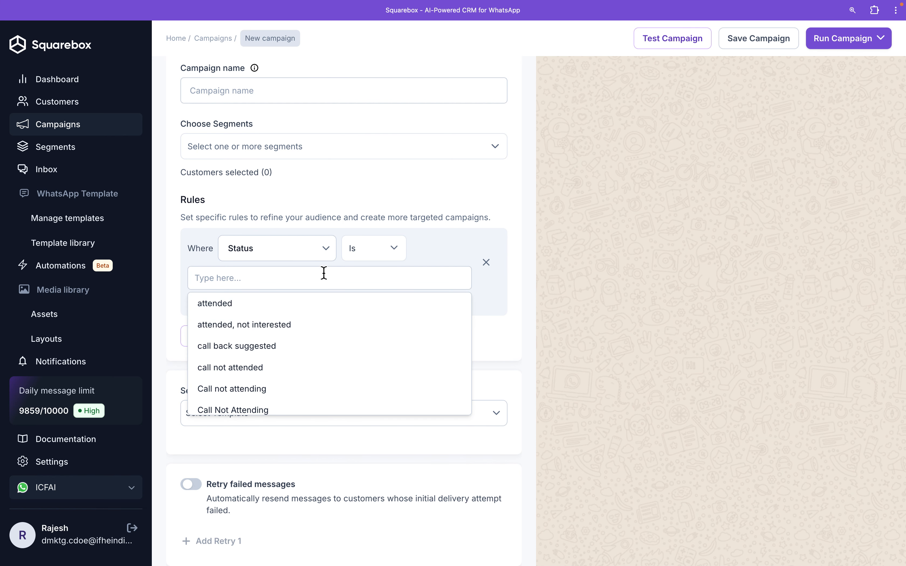
Change the audience rule's field from Status to Location.
click(444, 264)
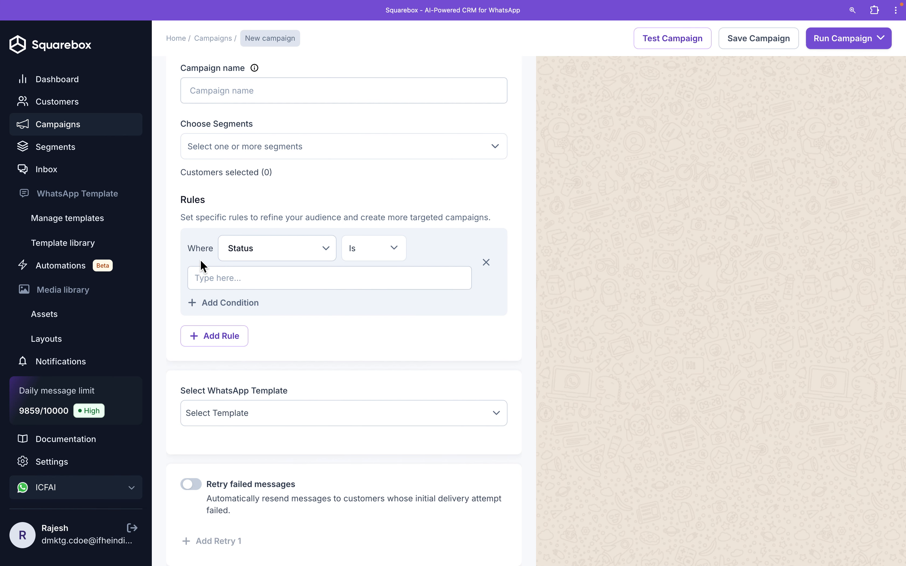
click(303, 259)
click(271, 273)
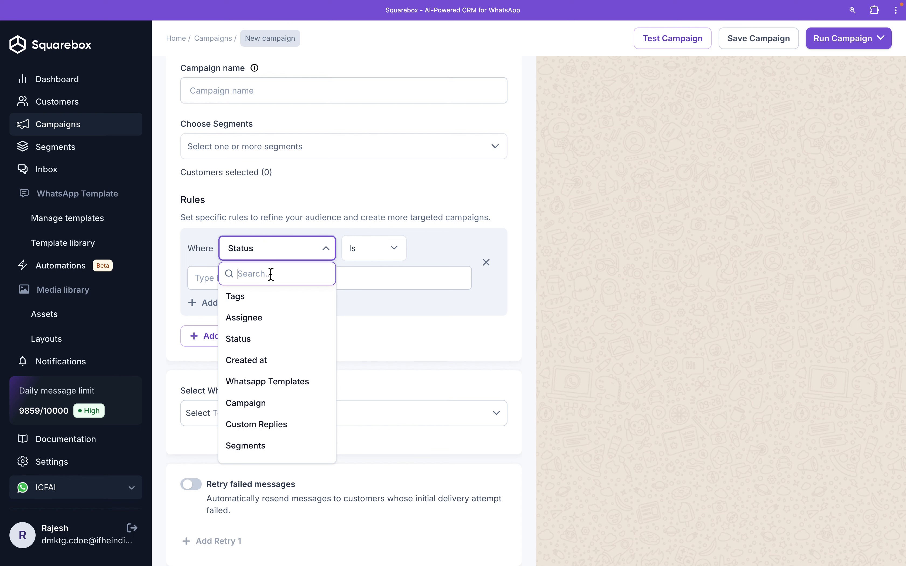
text(loca)
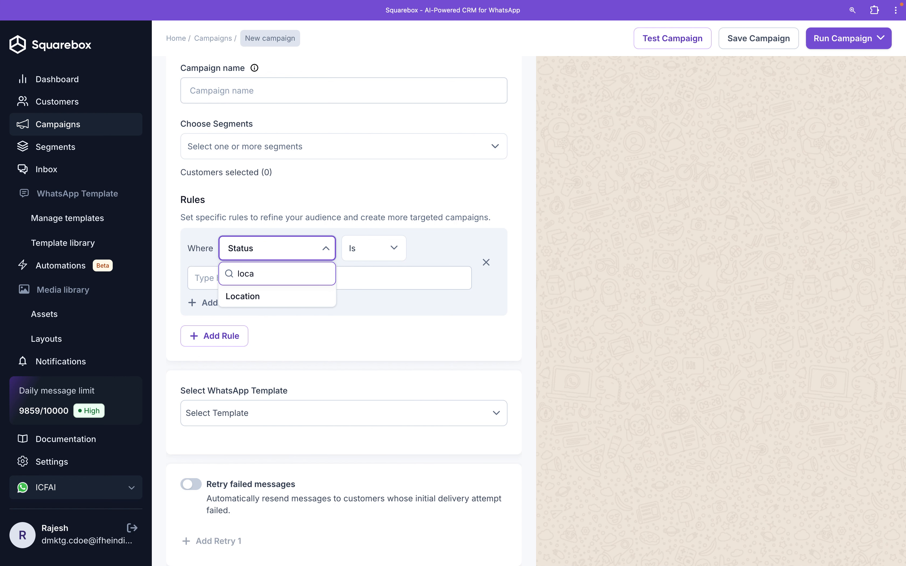
click(263, 304)
Find the Hyderabad entries among the location values and set the rule's value to hyderabad.
scroll(318, 345, down, 2)
scroll(319, 347, down, 2)
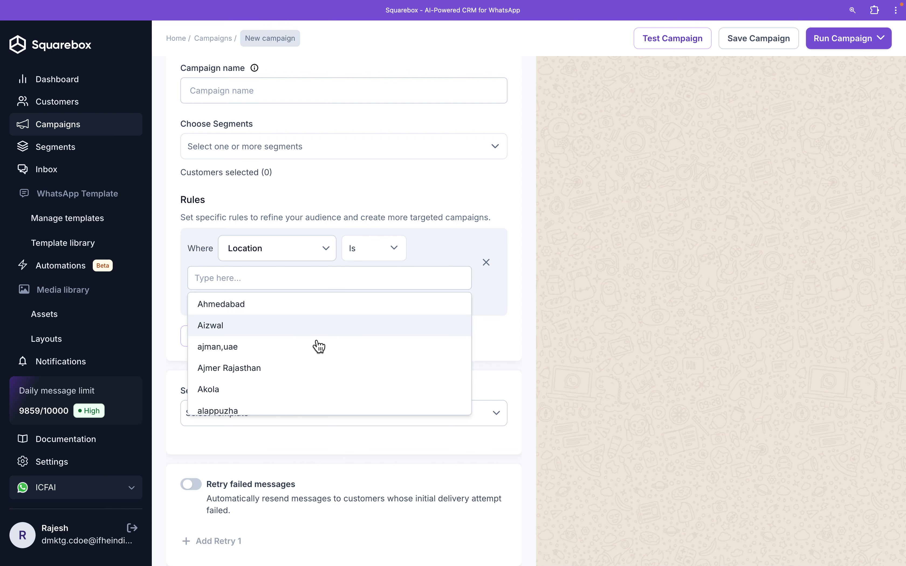
scroll(284, 318, up, 2)
click(257, 286)
text(hyd)
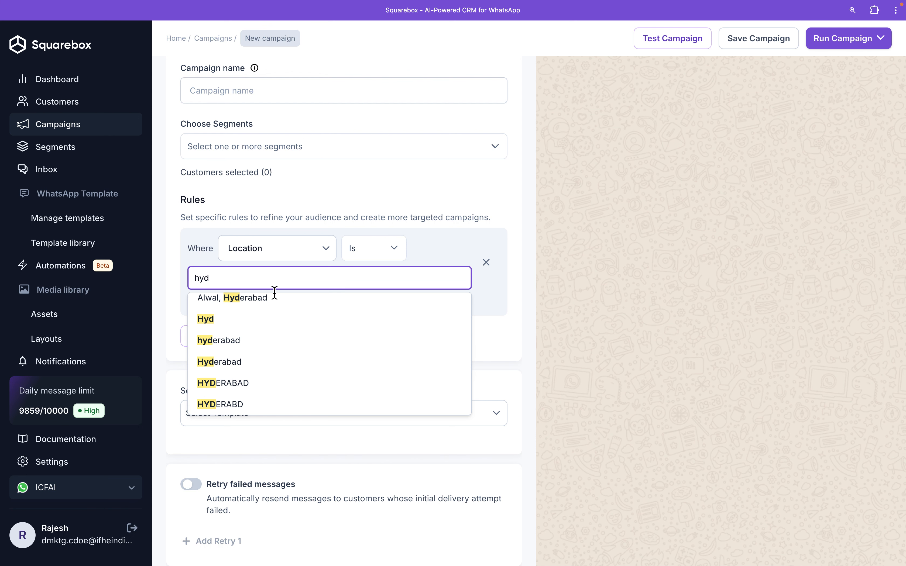
click(269, 340)
click(423, 261)
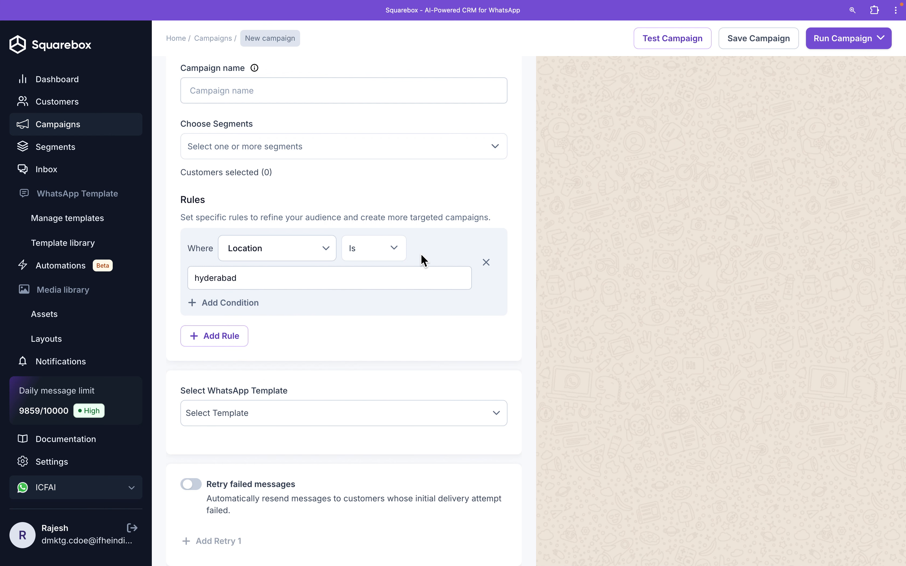
Enable retrying of failed messages for the campaign and add three retries at 24 Hrs each.
scroll(406, 258, up, 1)
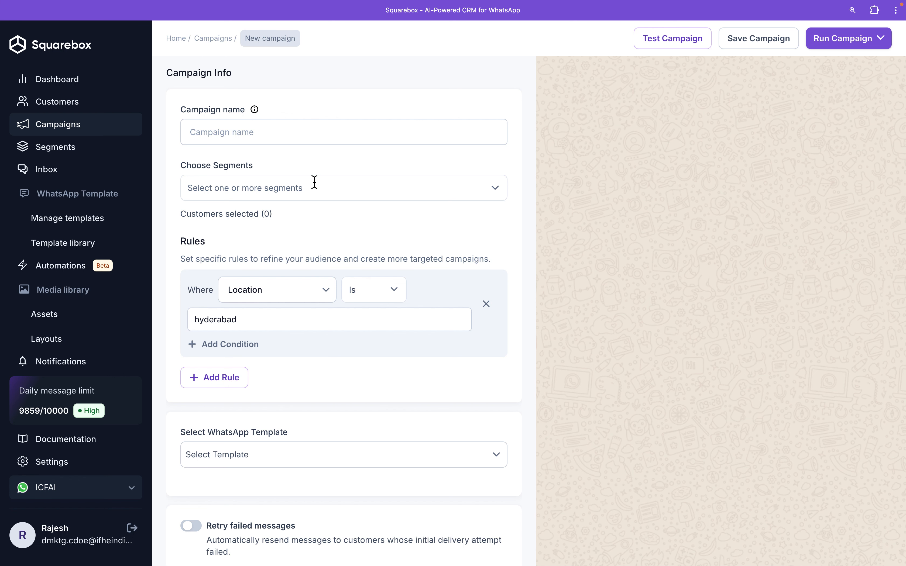
scroll(427, 205, down, 1)
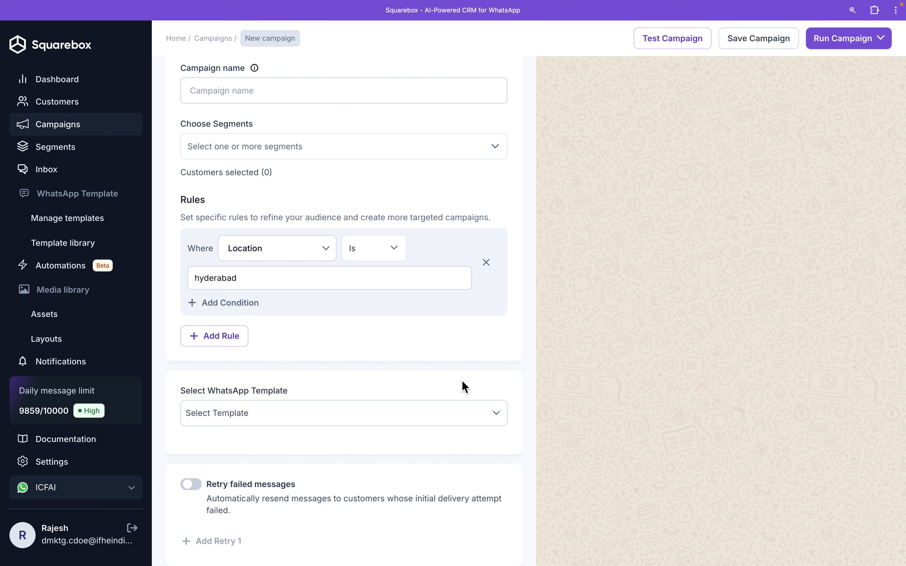
scroll(367, 432, down, 1)
click(202, 490)
click(230, 548)
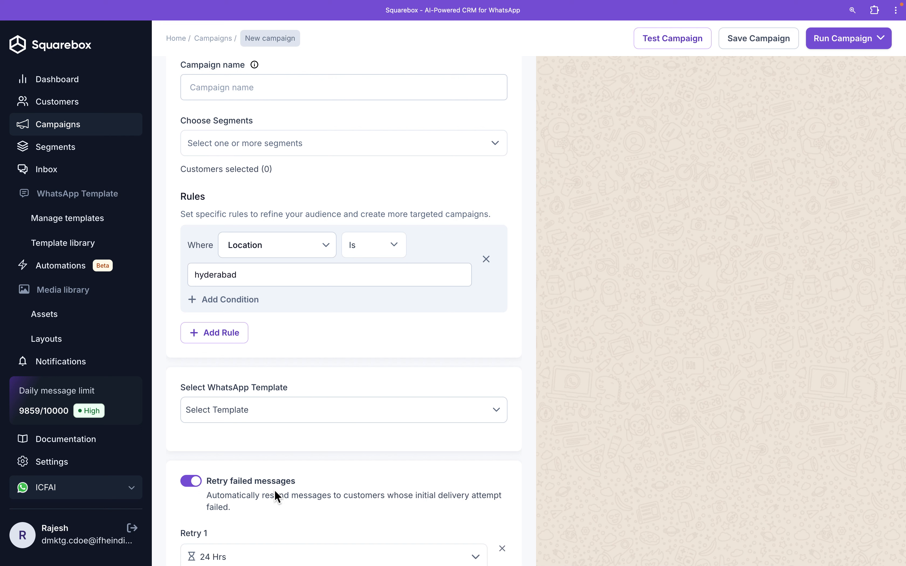
click(222, 541)
click(223, 547)
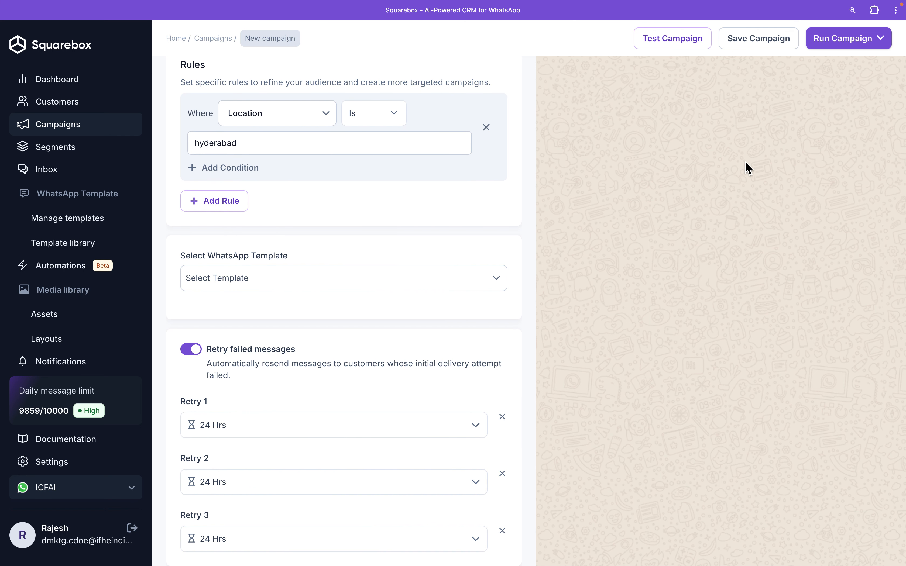
Check the campaign's run and schedule options without choosing one, and open the segments list.
click(888, 42)
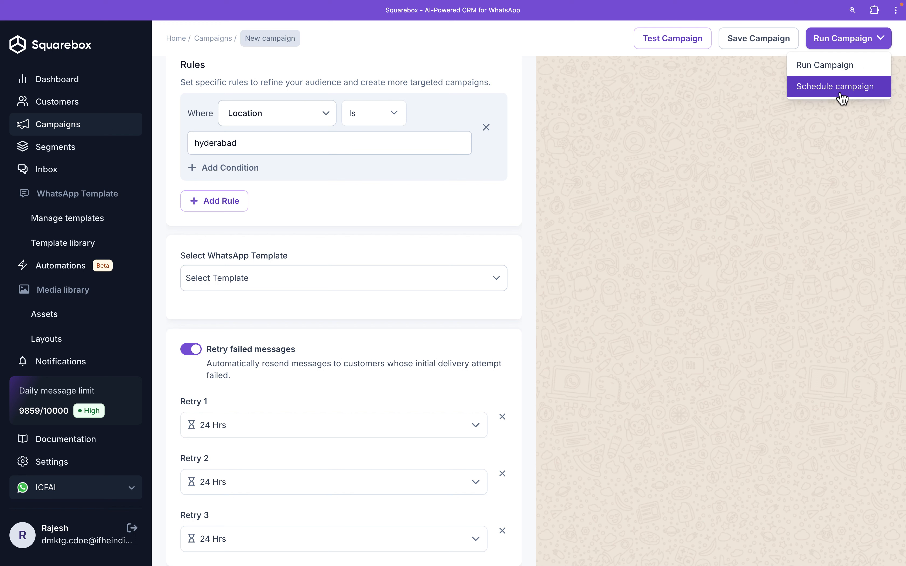
click(716, 145)
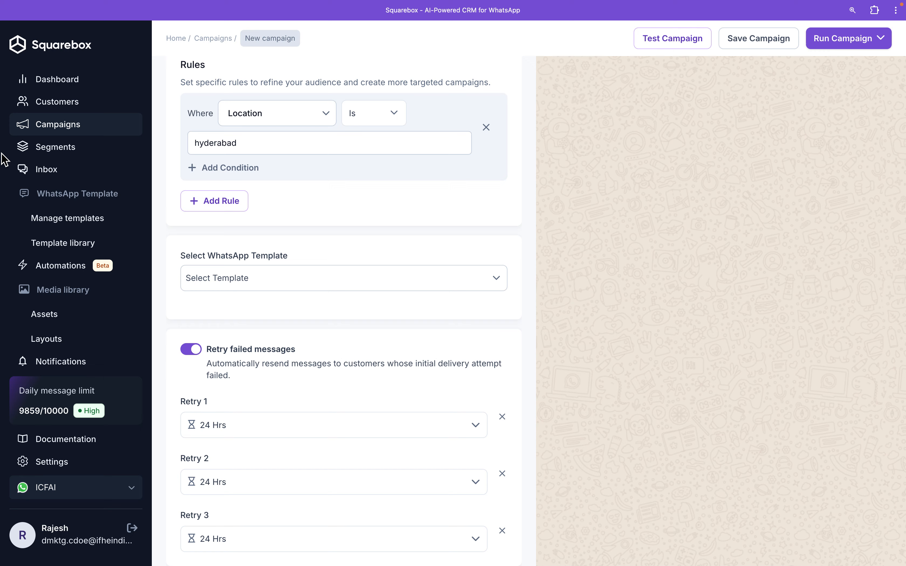
click(60, 157)
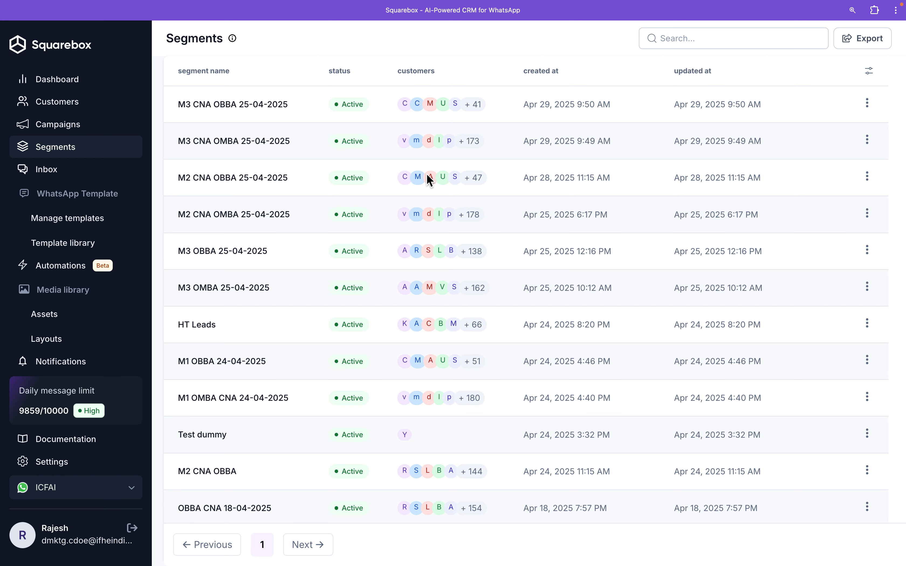
Open the completed M3 OMBA 25-04-2025 campaign and review its delivery figures and per-customer statuses.
click(73, 133)
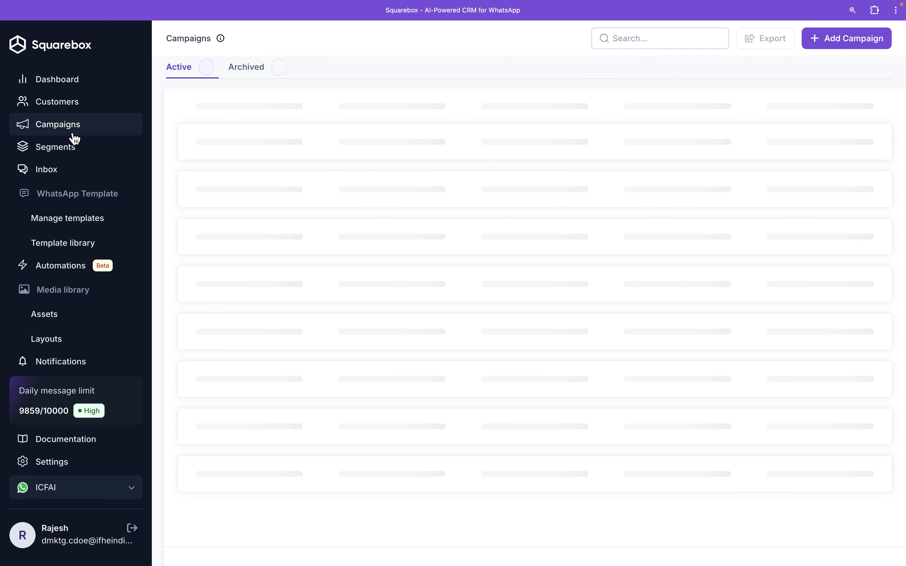
scroll(528, 208, down, 1)
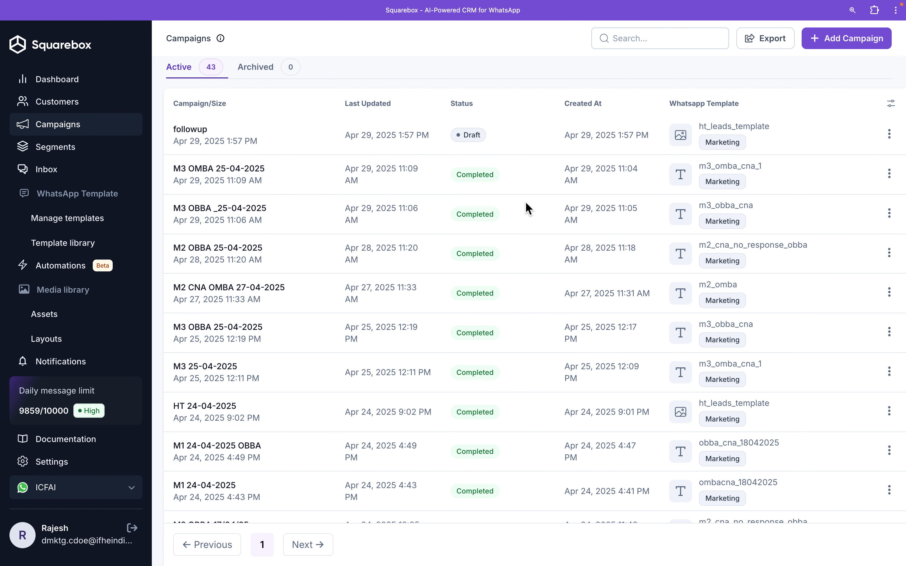
click(244, 176)
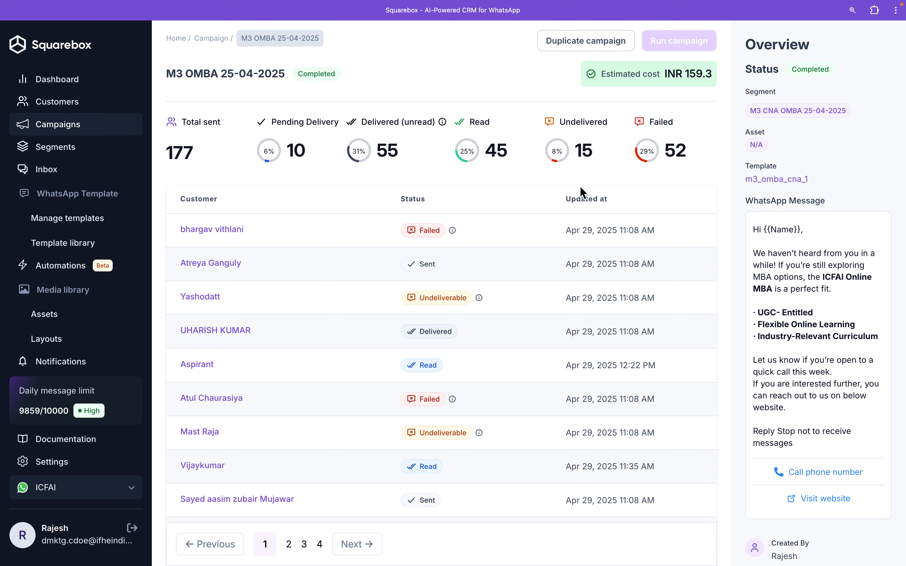
scroll(685, 199, down, 5)
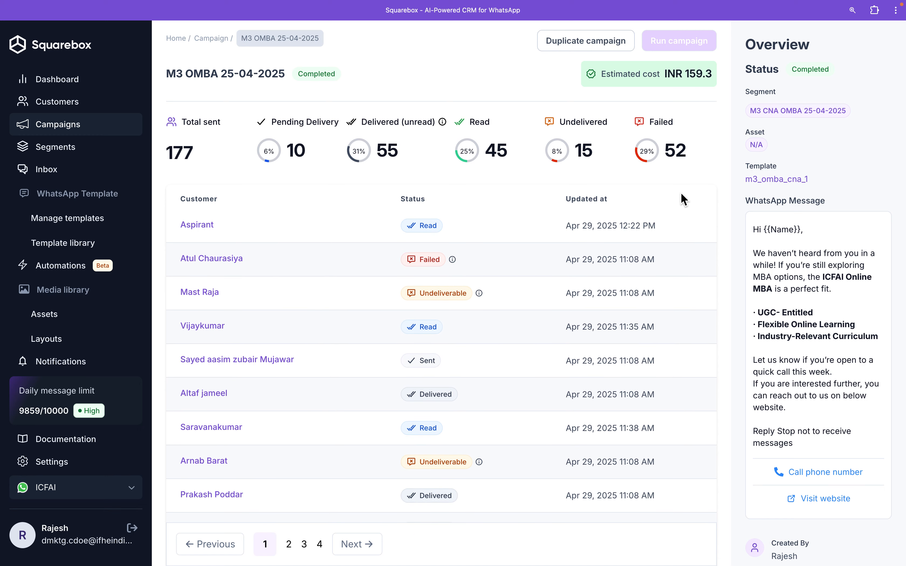
scroll(684, 199, up, 5)
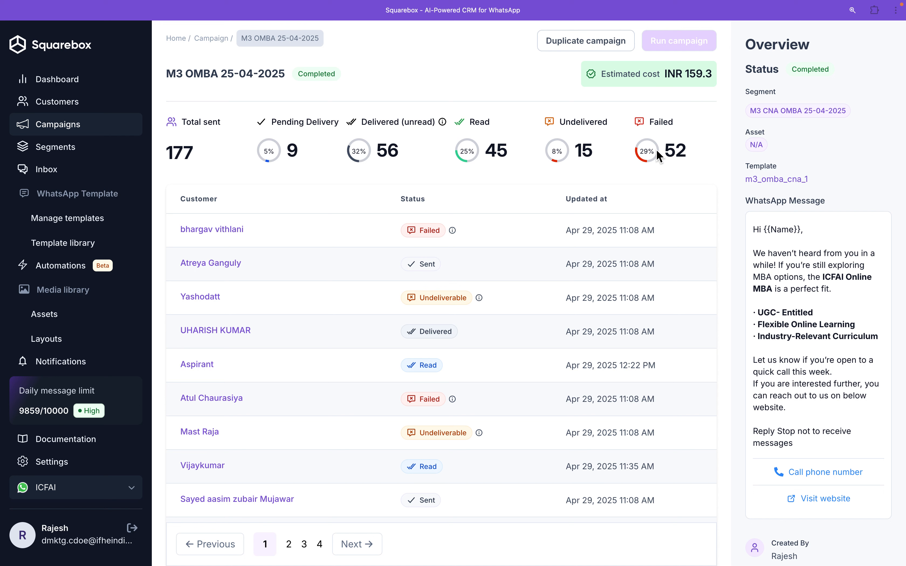
Go back to the campaigns list, start another new campaign and add an audience rule to it.
click(62, 127)
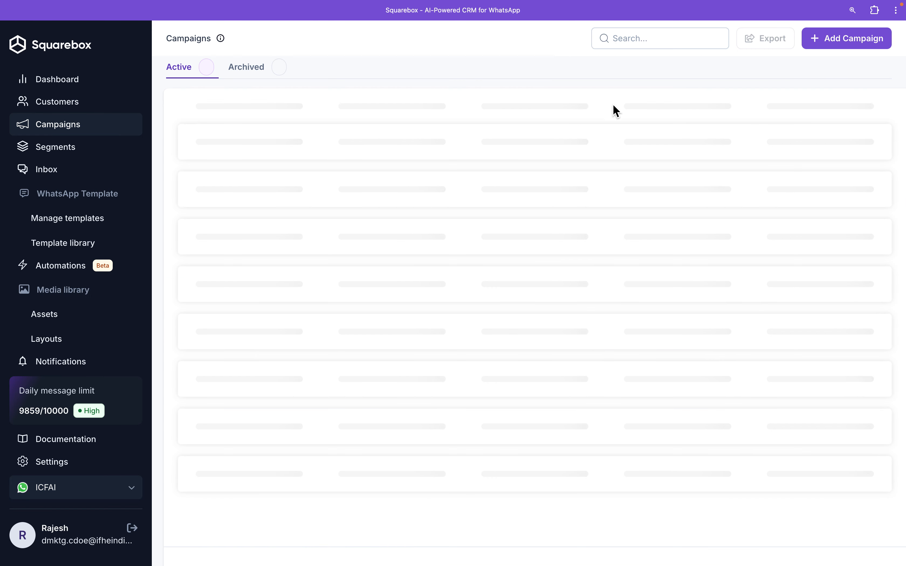
click(854, 52)
click(240, 288)
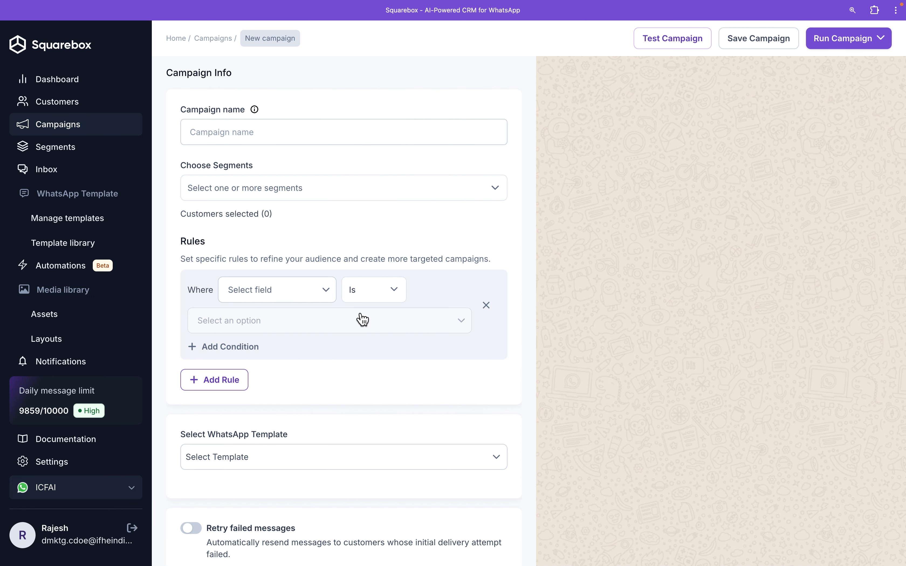
Set the audience rule's field to Campaign and choose the M3 OMBA 25-04-2025 campaign.
scroll(362, 319, down, 1)
click(302, 257)
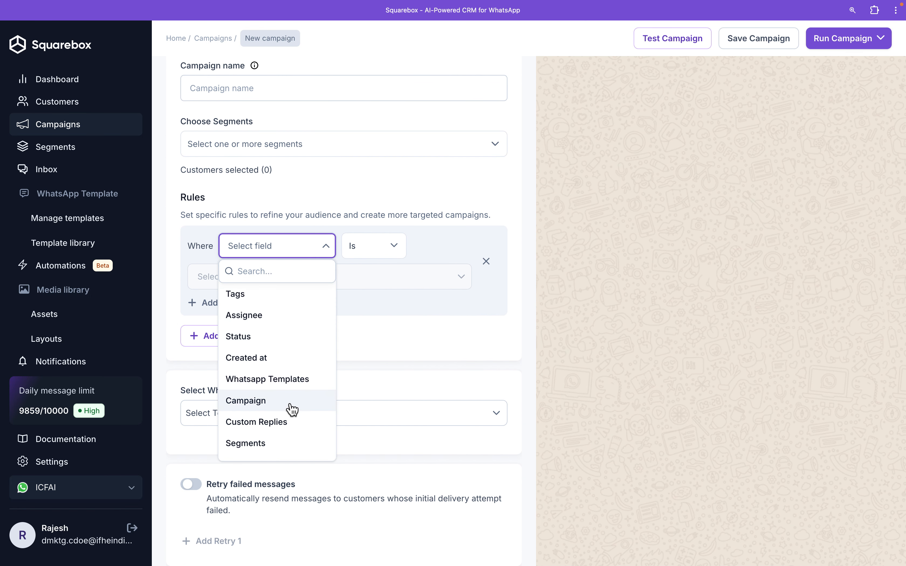
click(292, 407)
click(408, 256)
click(405, 308)
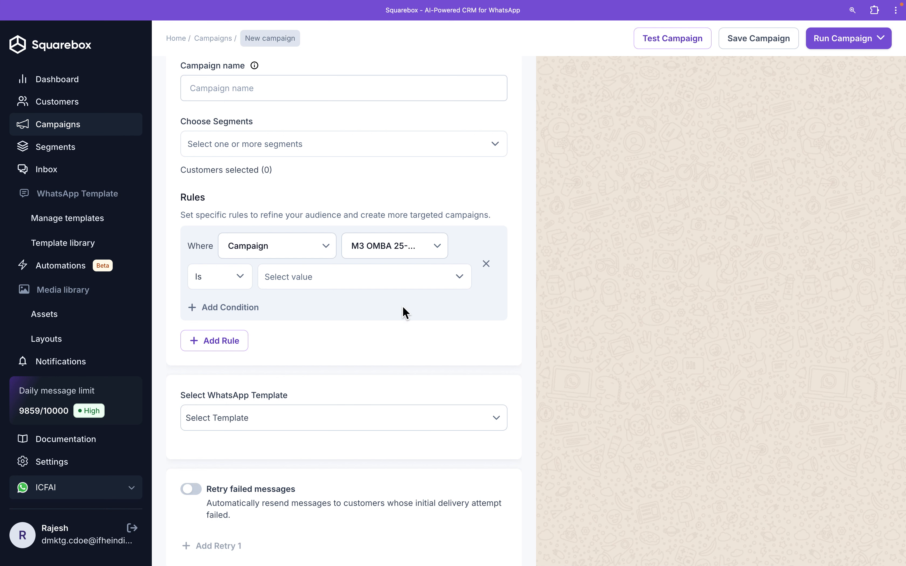
Set the campaign rule's value to Failed and look through the WhatsApp template choices.
click(466, 284)
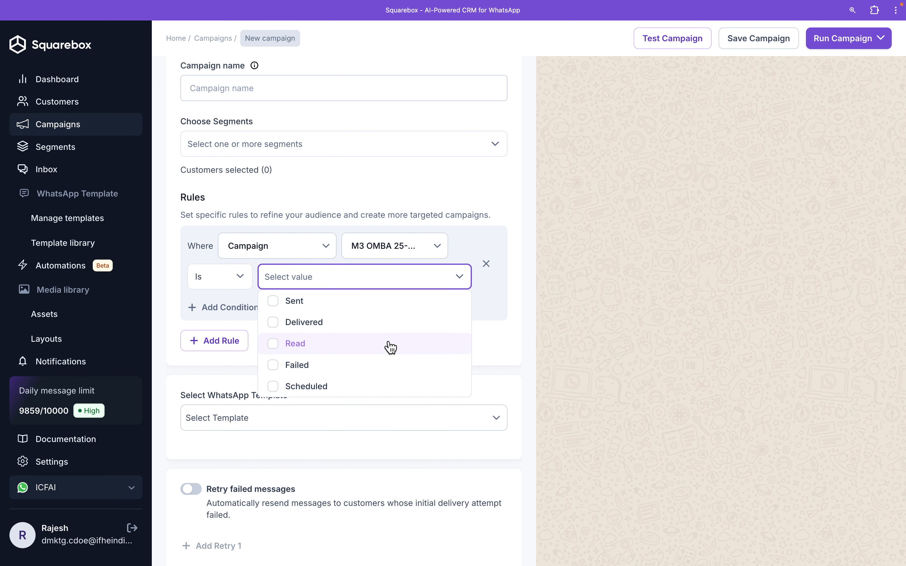
click(355, 376)
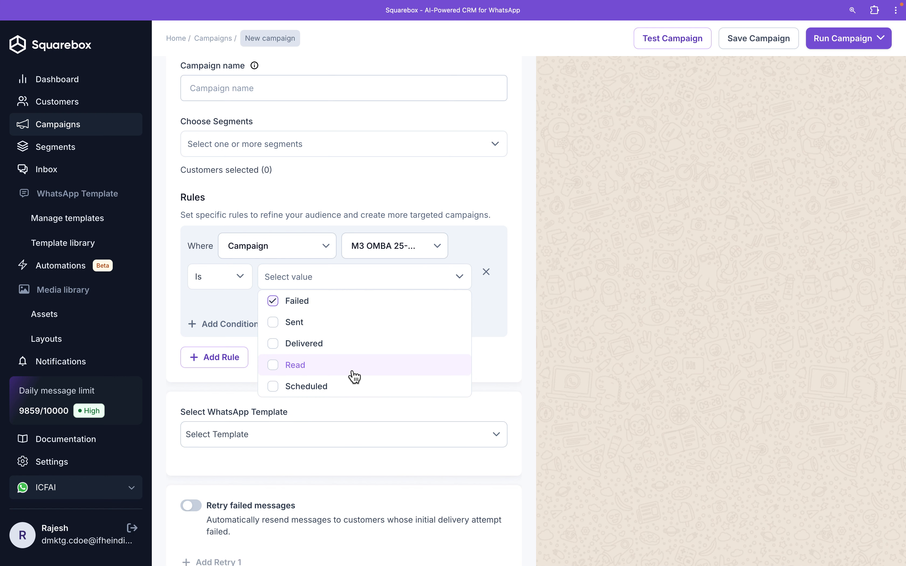
click(486, 345)
scroll(405, 352, down, 1)
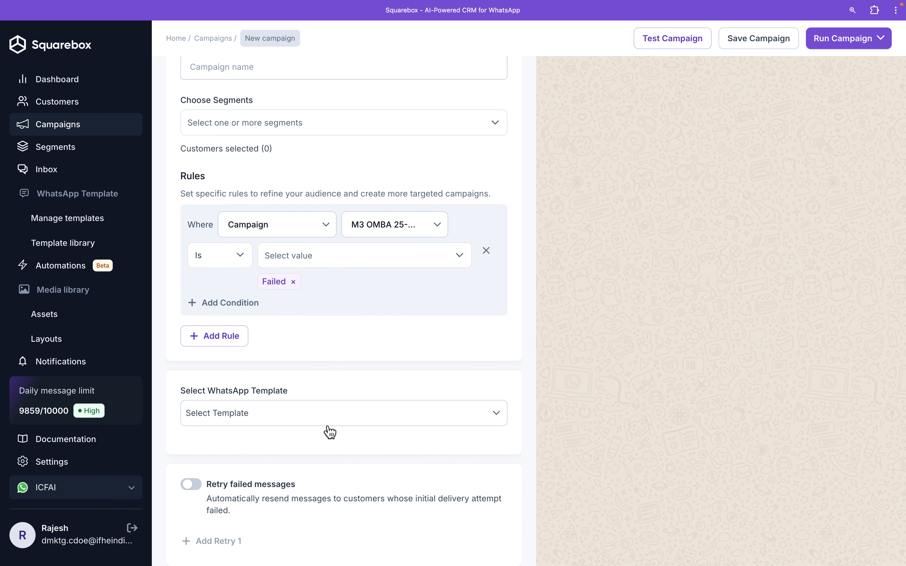
click(342, 420)
click(422, 443)
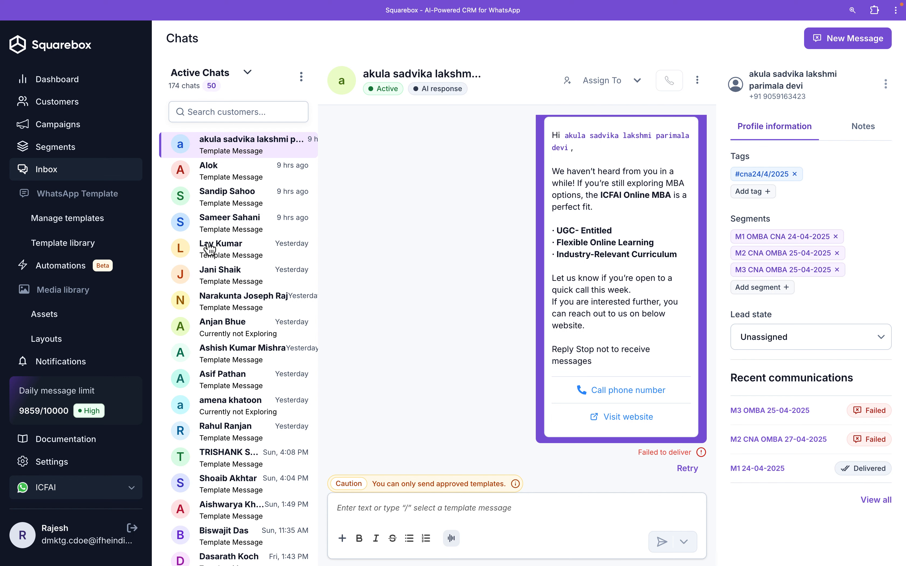
Browse the active chats in the Inbox, open the fifth one and read through its template messages and quick replies.
scroll(248, 416, down, 3)
scroll(249, 416, up, 3)
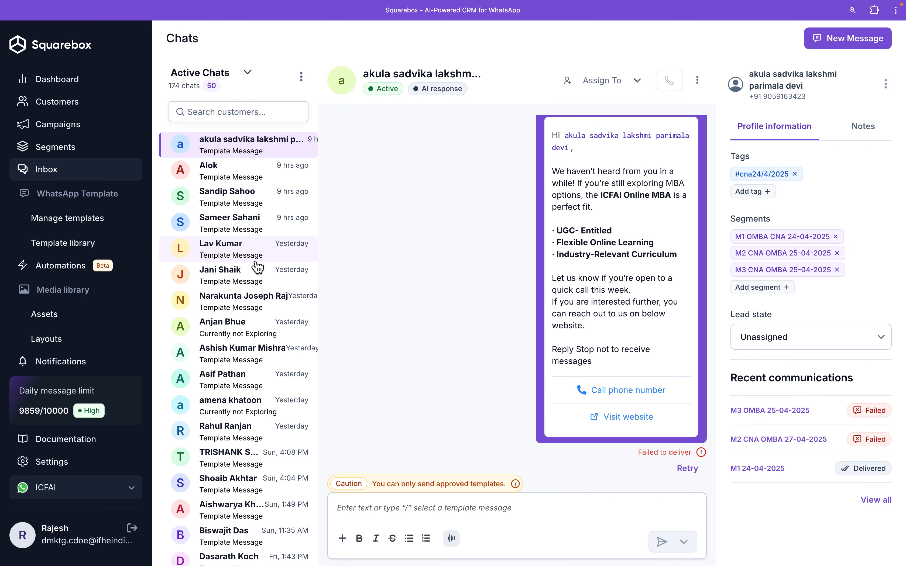
click(235, 251)
scroll(555, 240, up, 10)
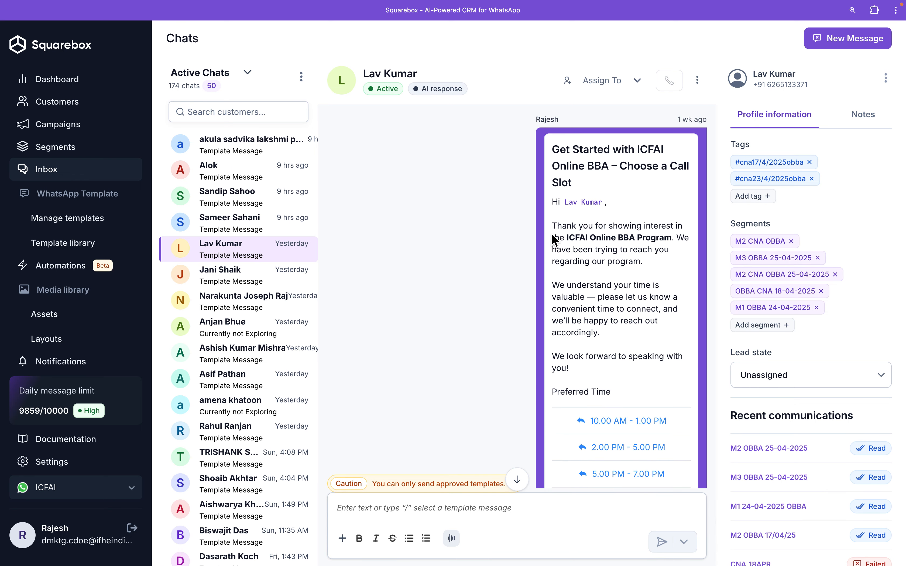
scroll(555, 240, up, 10)
scroll(555, 240, down, 15)
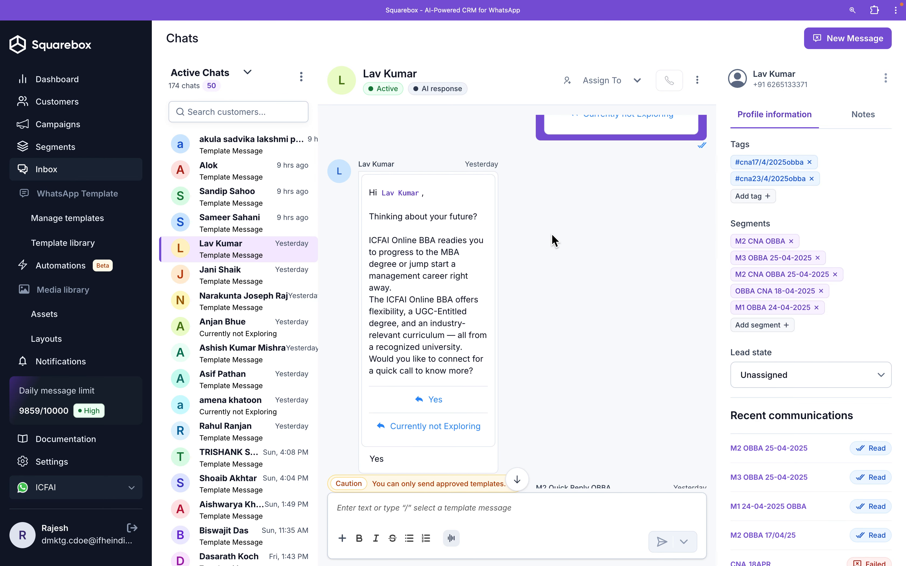
scroll(553, 238, up, 3)
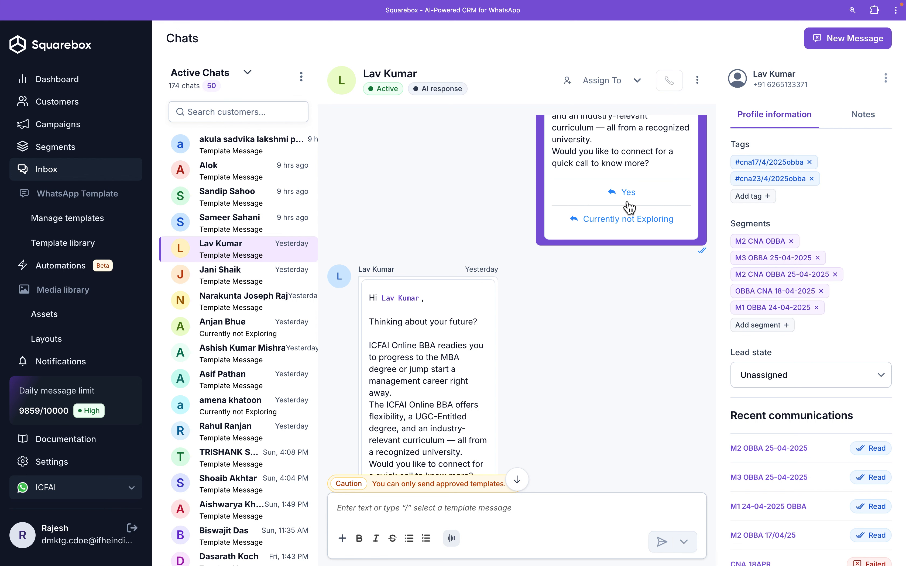
scroll(558, 313, down, 5)
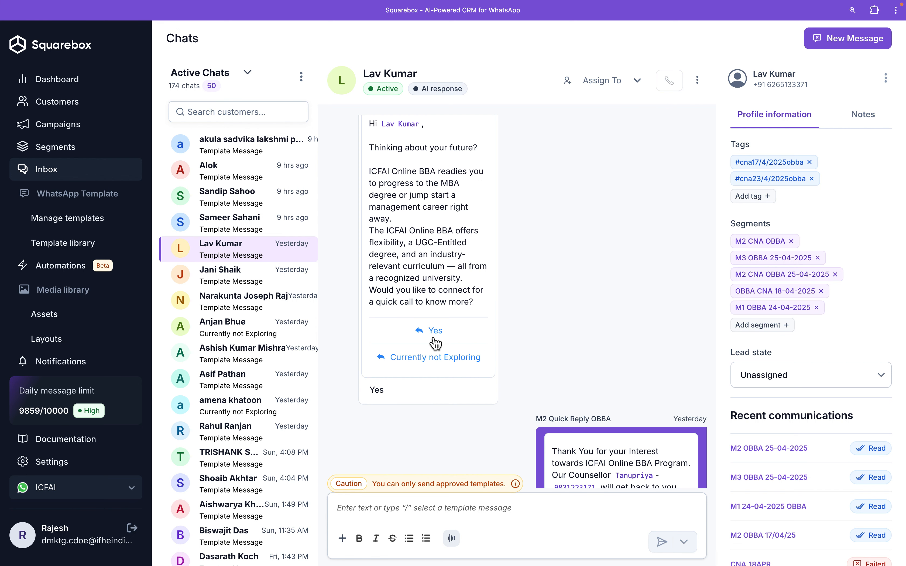
scroll(574, 348, down, 1)
scroll(575, 349, down, 1)
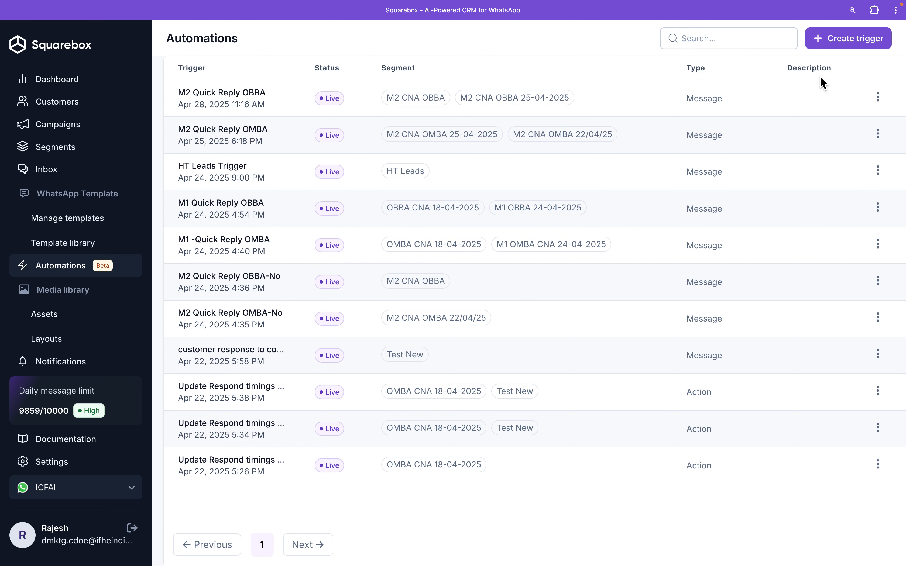
Start a new automation trigger and add a customer condition that uses the Lead state field.
click(847, 42)
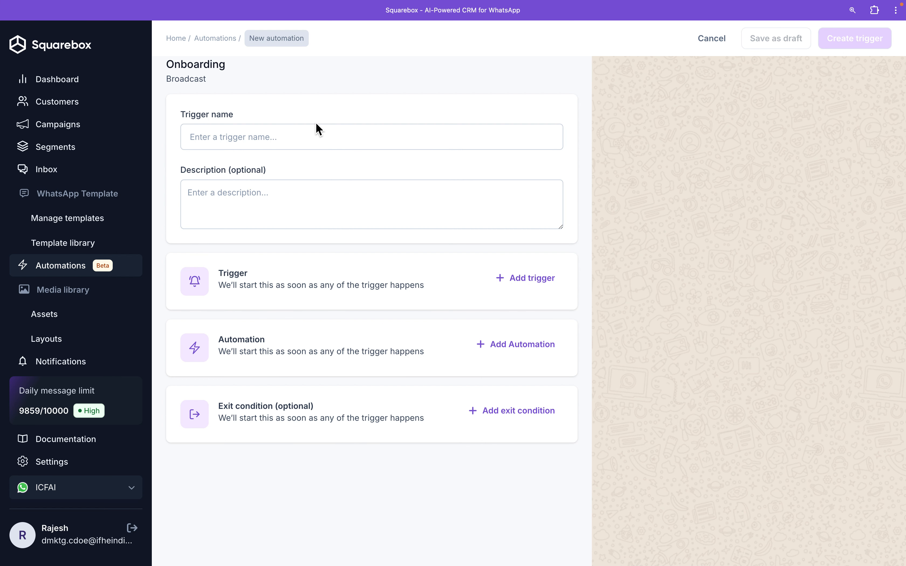
click(529, 285)
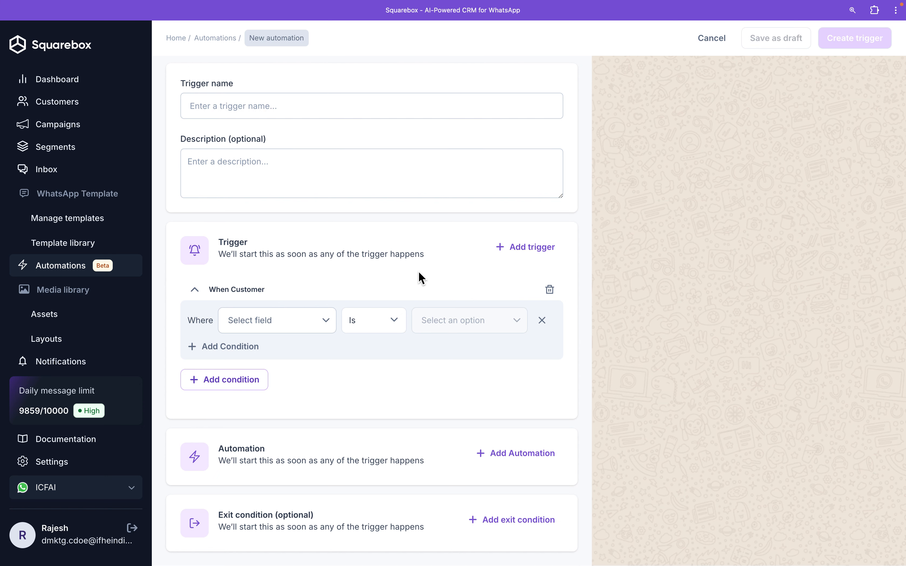
click(332, 329)
scroll(304, 413, down, 5)
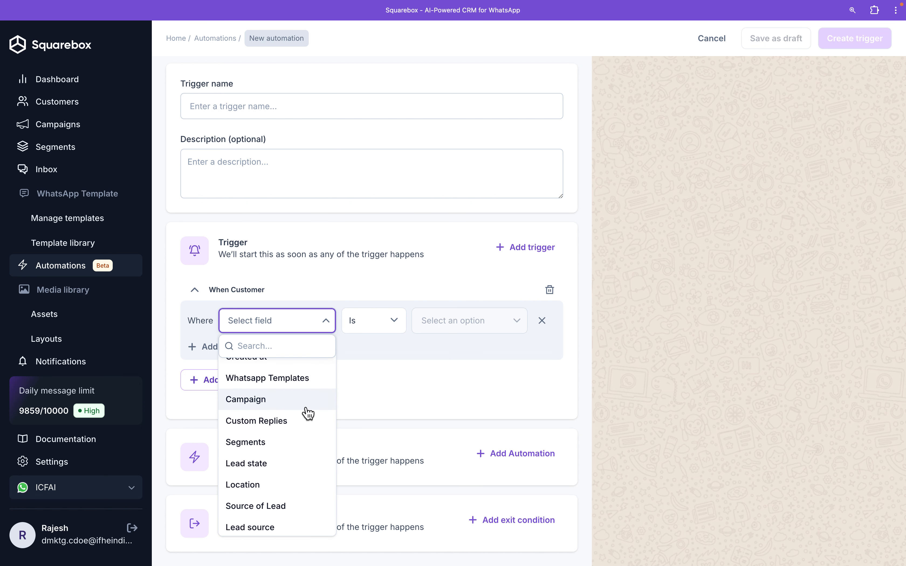
click(304, 415)
Set the Lead state condition's value to New.
click(519, 331)
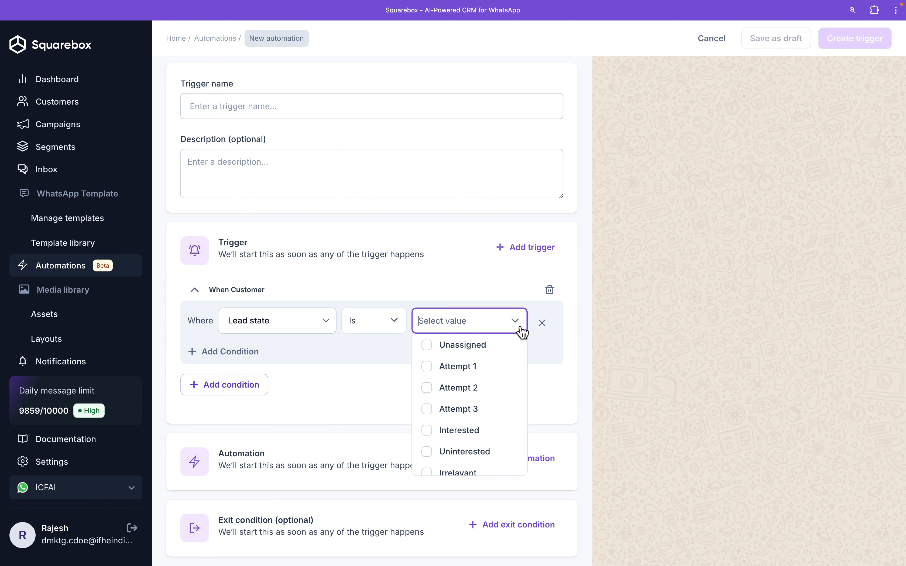
scroll(475, 427, down, 2)
scroll(475, 431, down, 3)
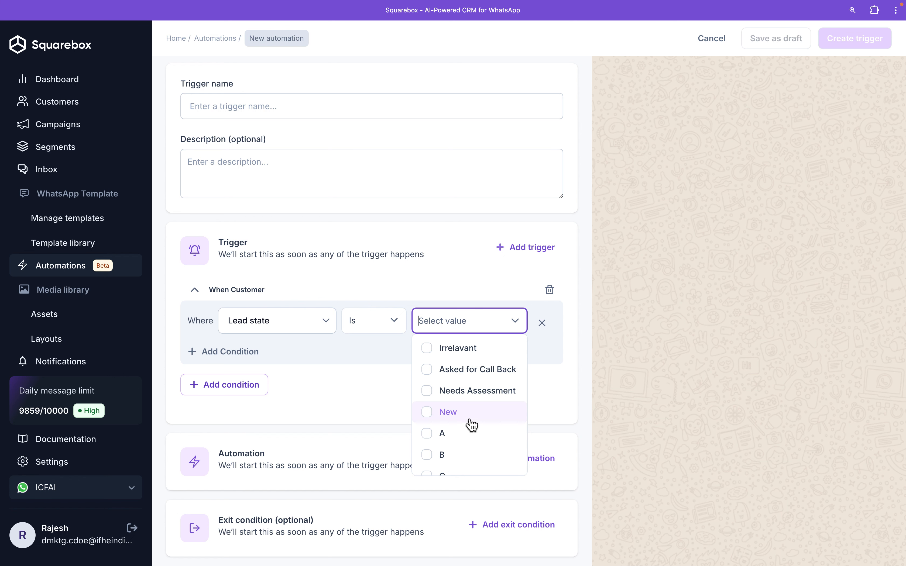
click(471, 412)
click(565, 414)
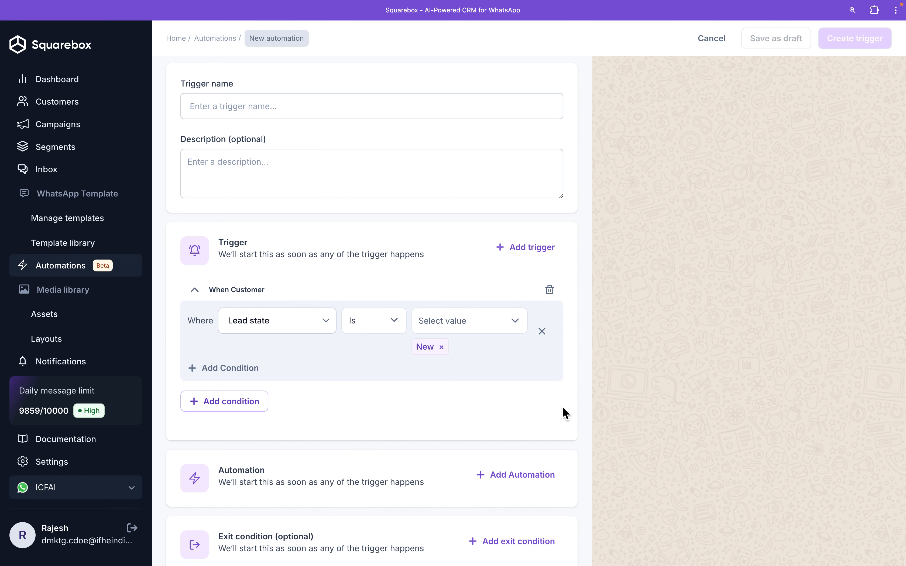
Add an automation to the trigger and set its action type 1 to Perform action.
scroll(565, 413, down, 1)
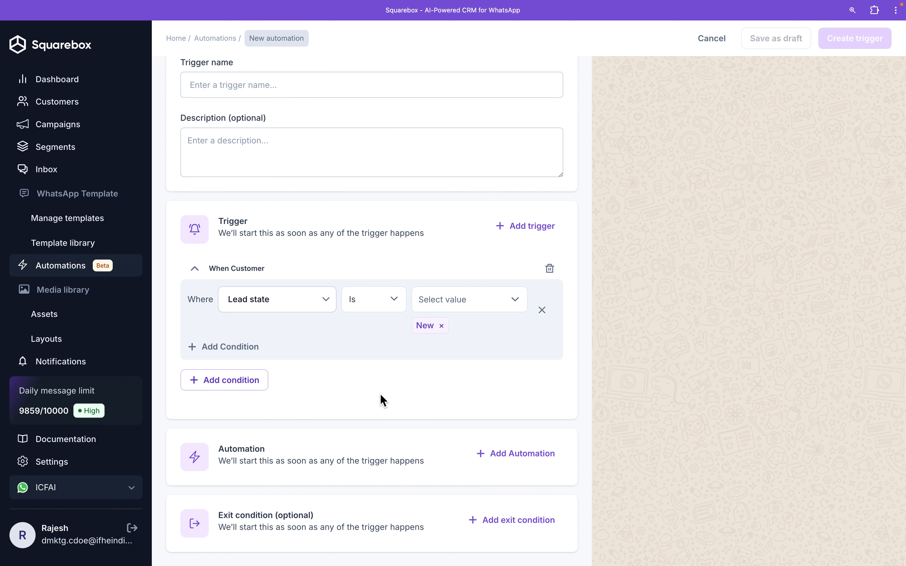
click(522, 455)
scroll(378, 452, down, 4)
scroll(378, 452, down, 8)
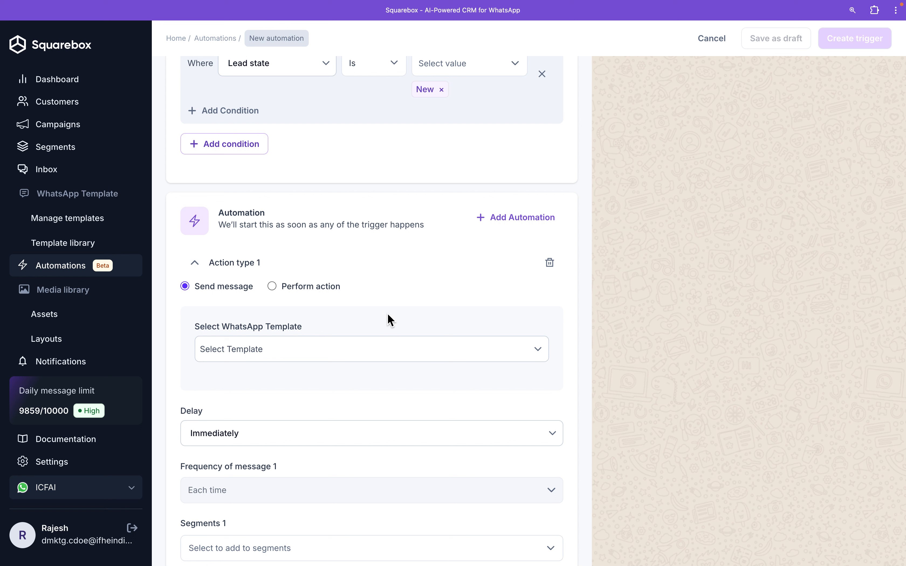
scroll(387, 321, down, 2)
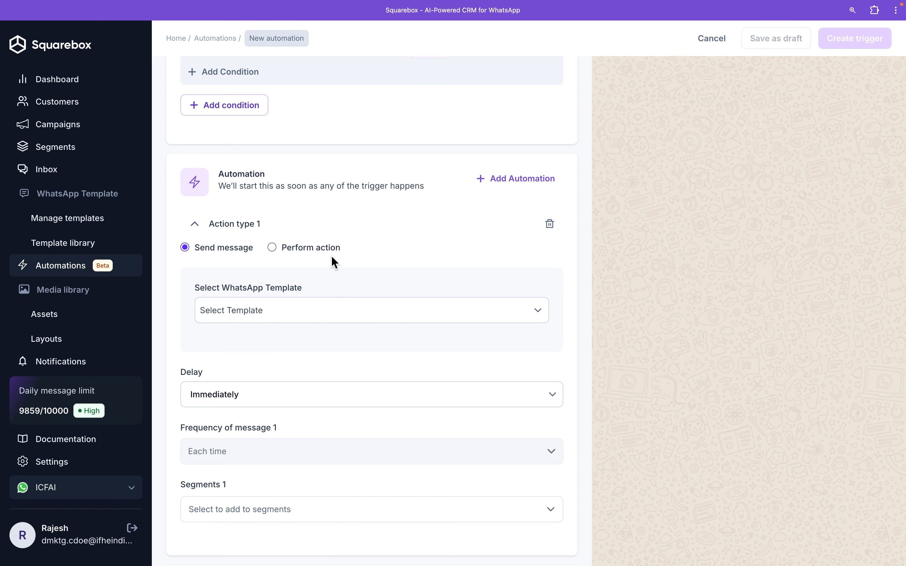
click(273, 248)
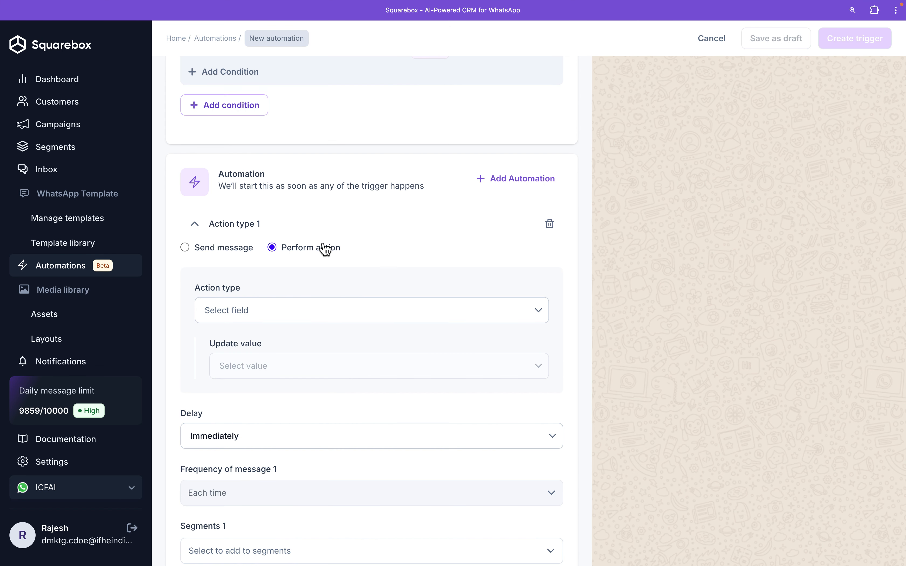
Replace the Lead state condition's value with Irrelavant.
scroll(387, 238, up, 5)
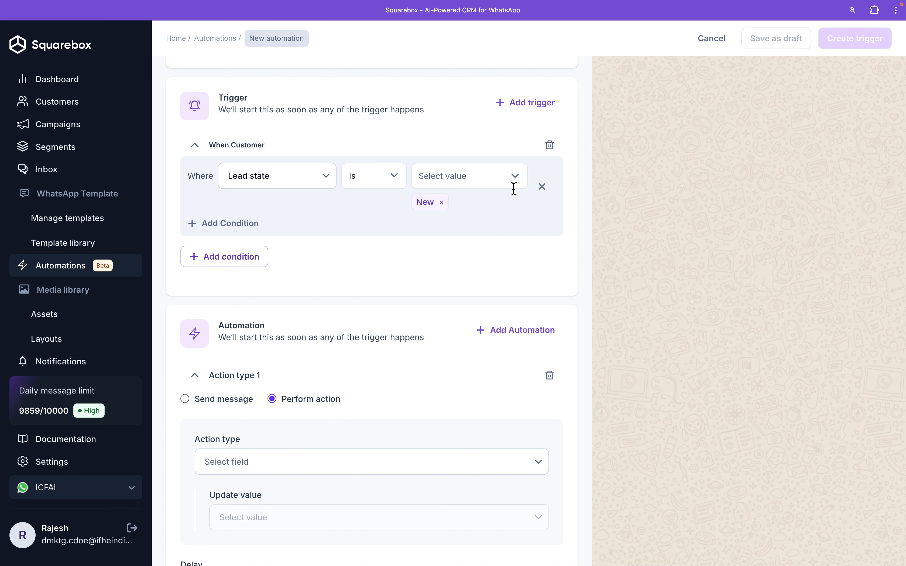
click(442, 202)
click(509, 177)
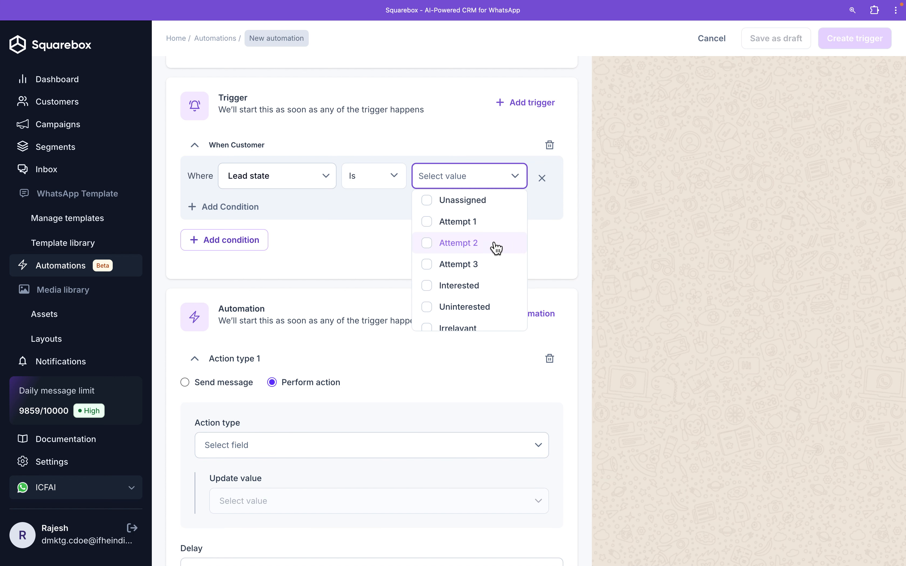
scroll(496, 247, down, 3)
click(472, 239)
click(378, 254)
Set the automation's action to update Tags and look through the available tags without choosing one.
scroll(461, 271, down, 4)
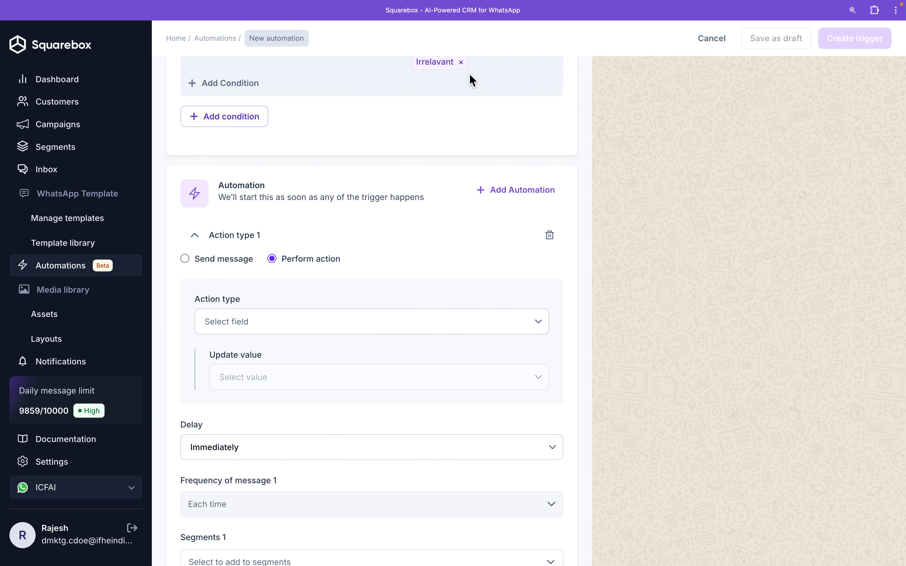
scroll(418, 243, down, 2)
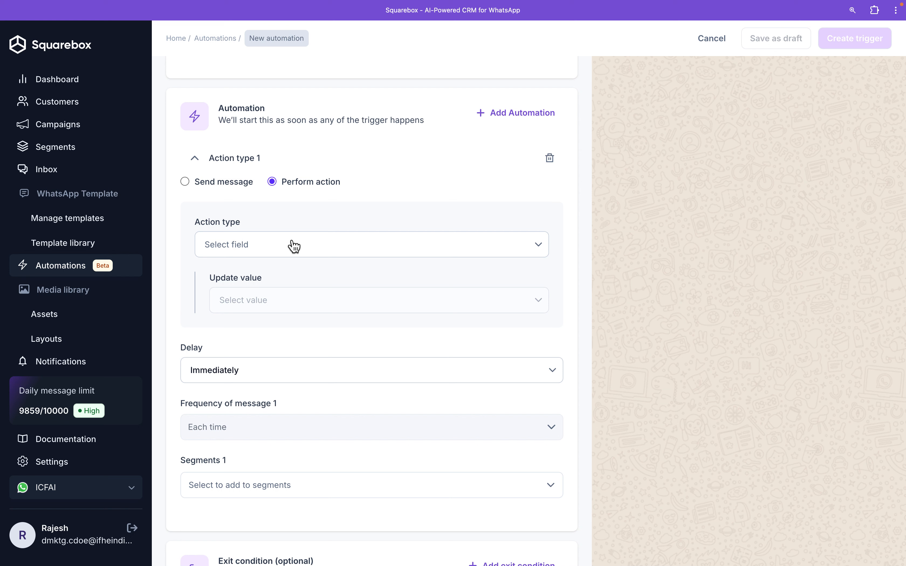
click(293, 251)
click(268, 294)
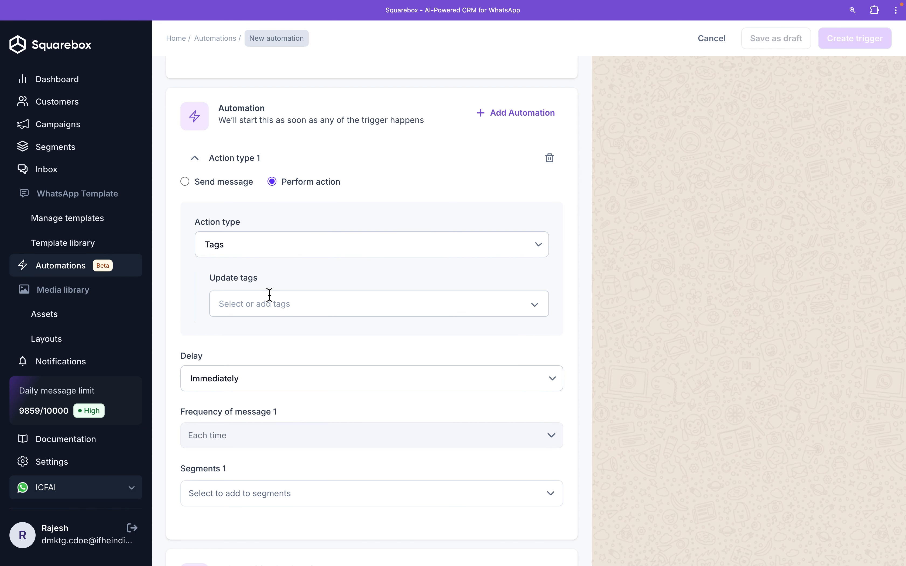
click(392, 308)
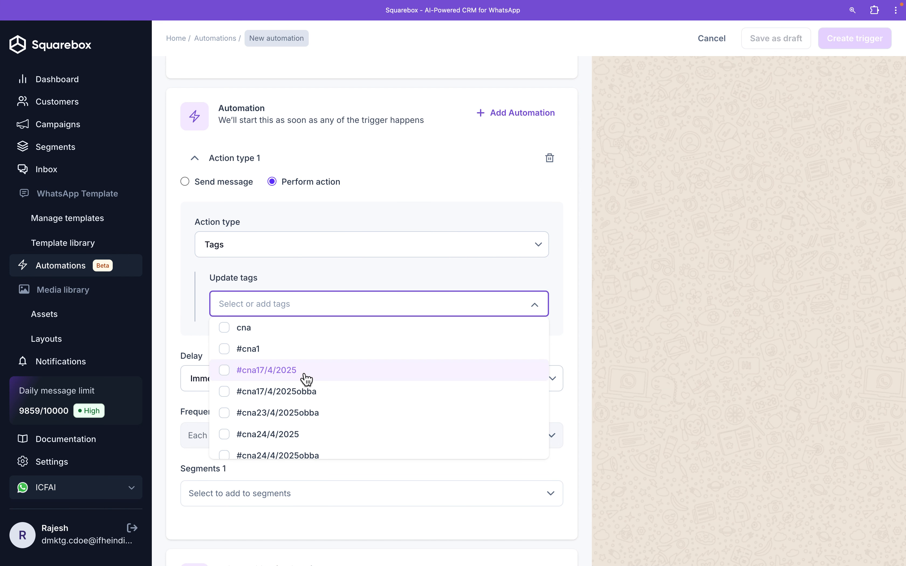
click(188, 295)
Look through the delay options for the tag action.
scroll(451, 297, down, 2)
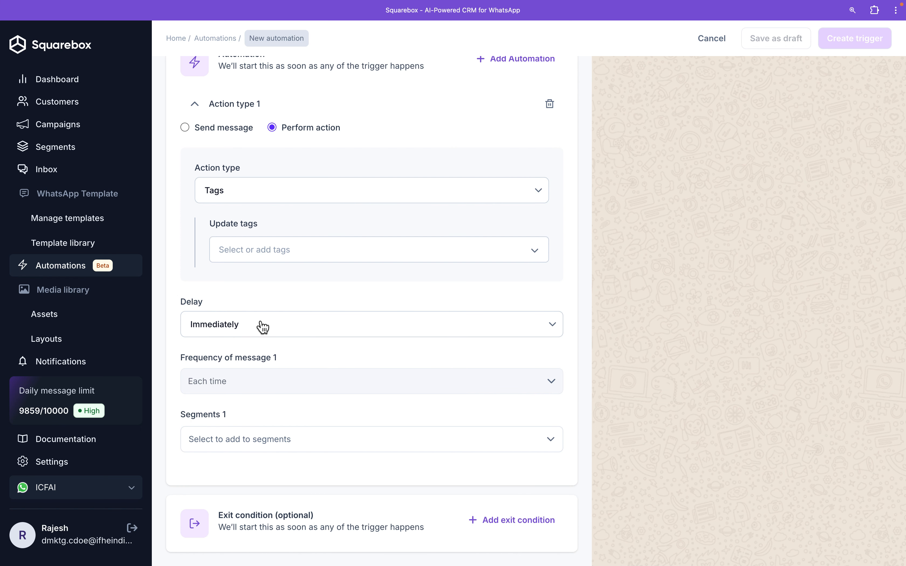
click(279, 332)
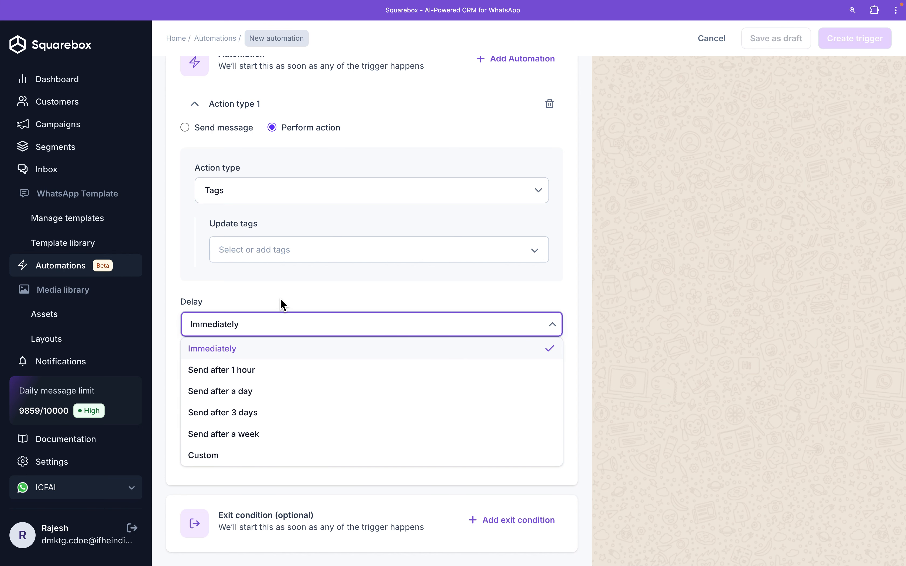
click(586, 297)
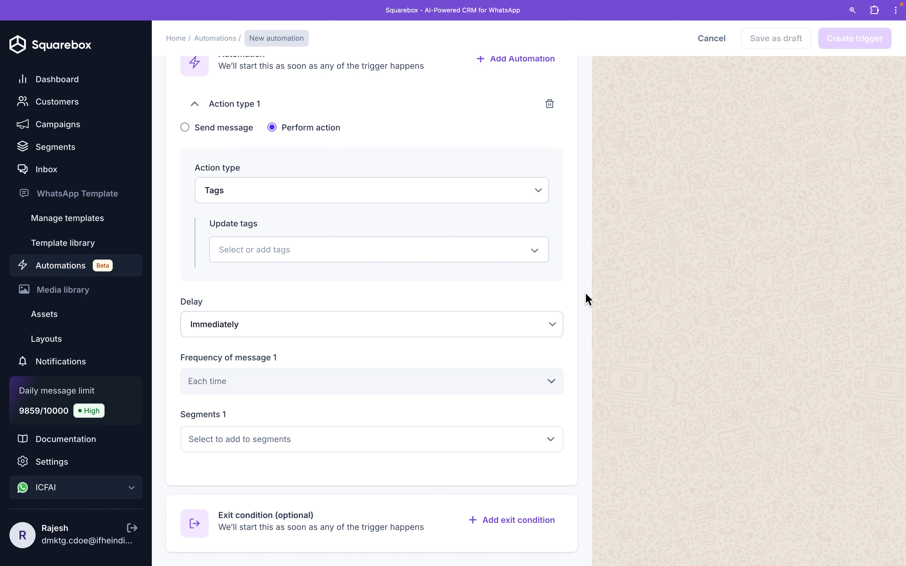
Add a second condition beneath the Lead state one and join the two with AND.
scroll(586, 298, up, 2)
scroll(587, 298, up, 6)
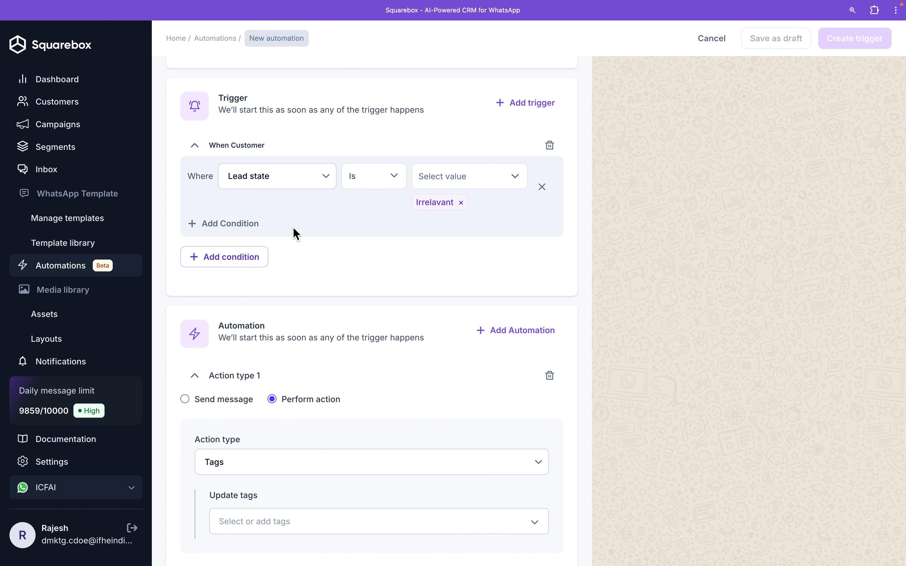
click(248, 227)
click(228, 232)
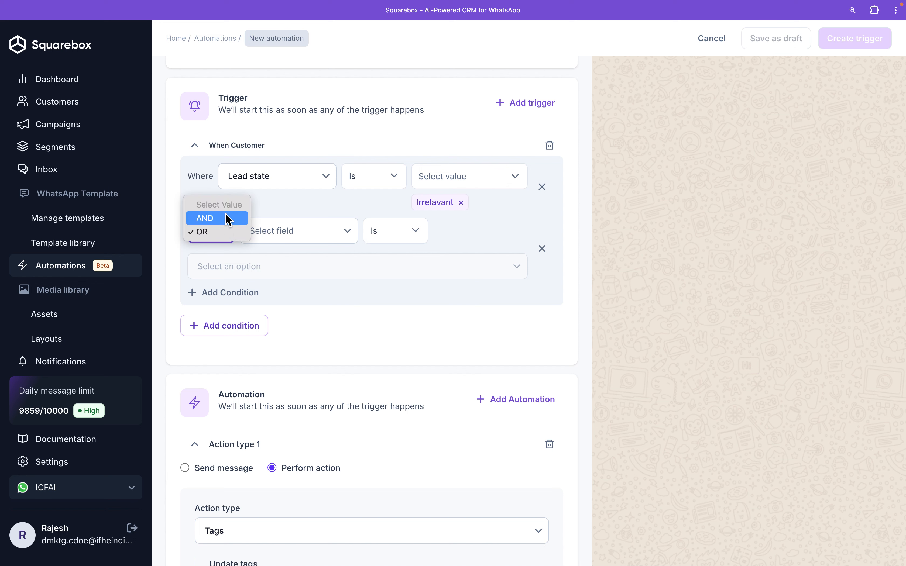
click(297, 205)
click(223, 234)
click(221, 218)
Set the second condition's field to Source of Lead and its value to Linkedin.
click(350, 237)
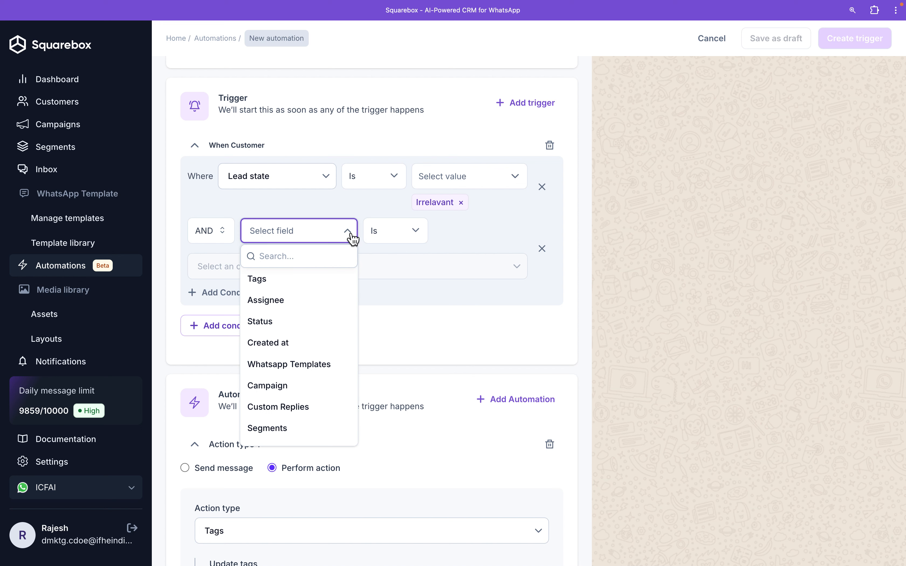
scroll(310, 332, down, 1)
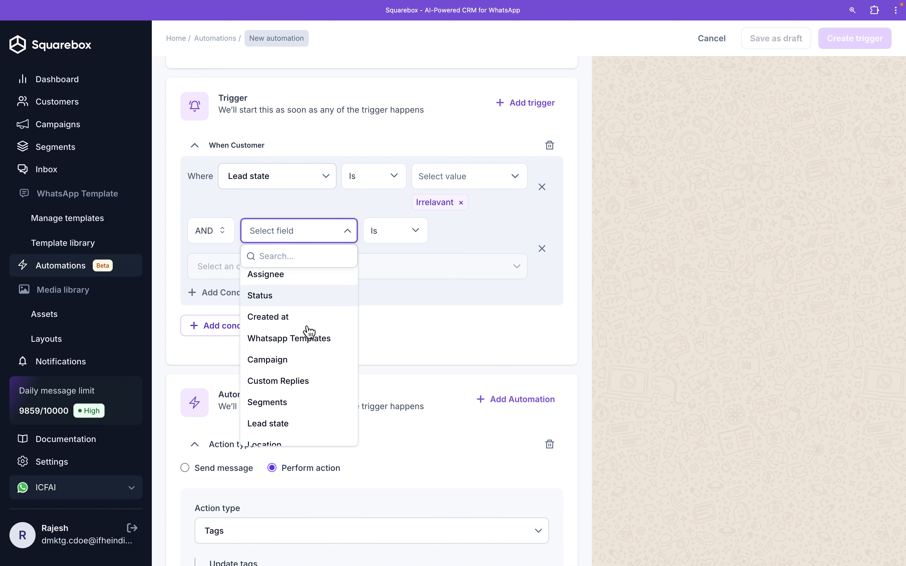
scroll(304, 386, down, 2)
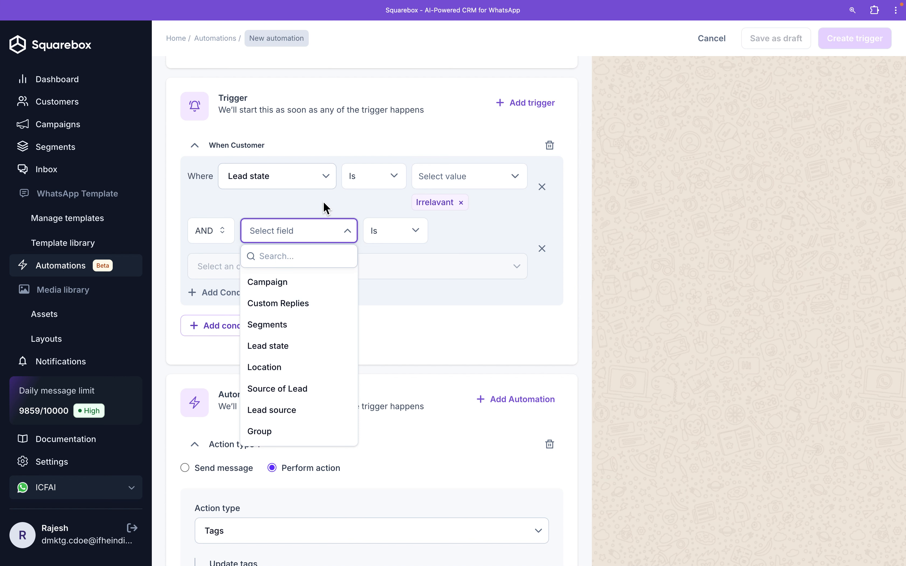
click(310, 391)
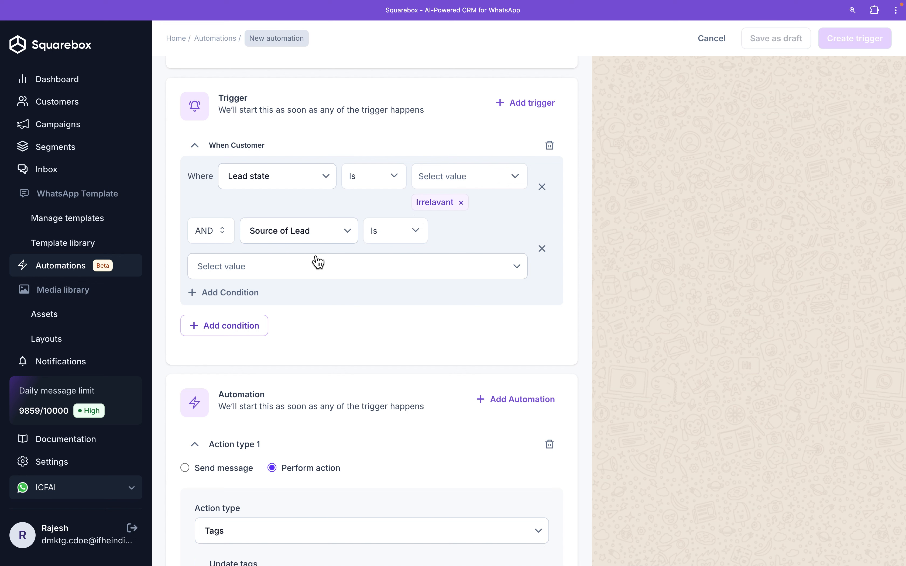
click(500, 275)
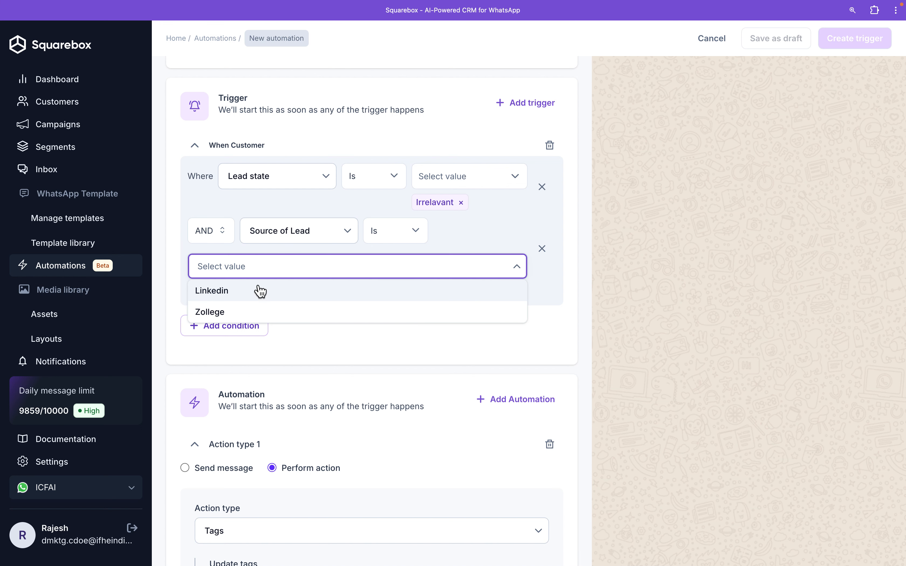
click(261, 296)
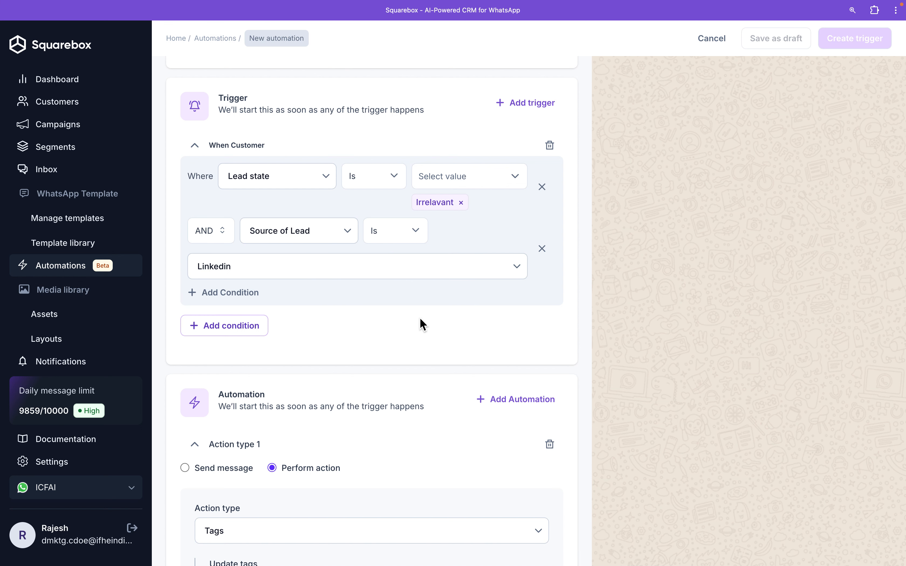
scroll(410, 353, down, 4)
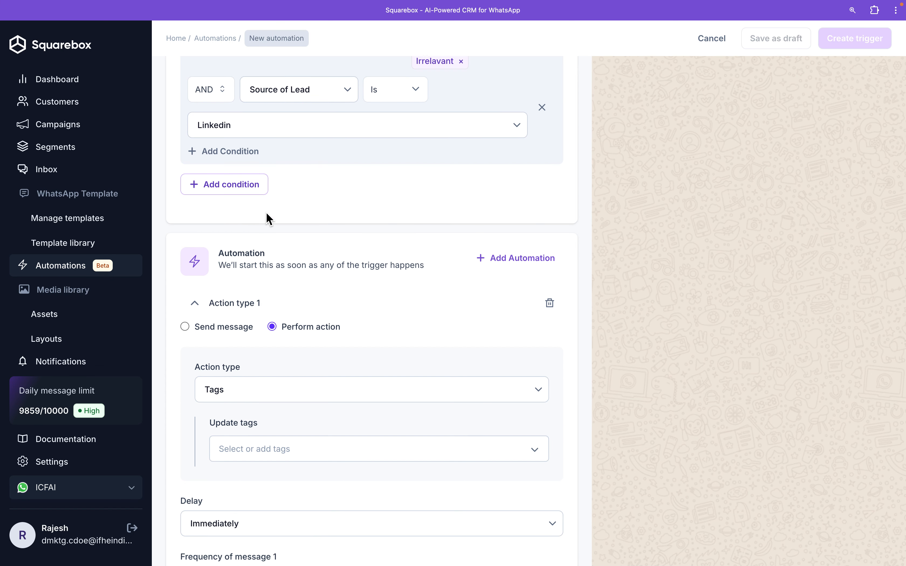
scroll(266, 216, up, 5)
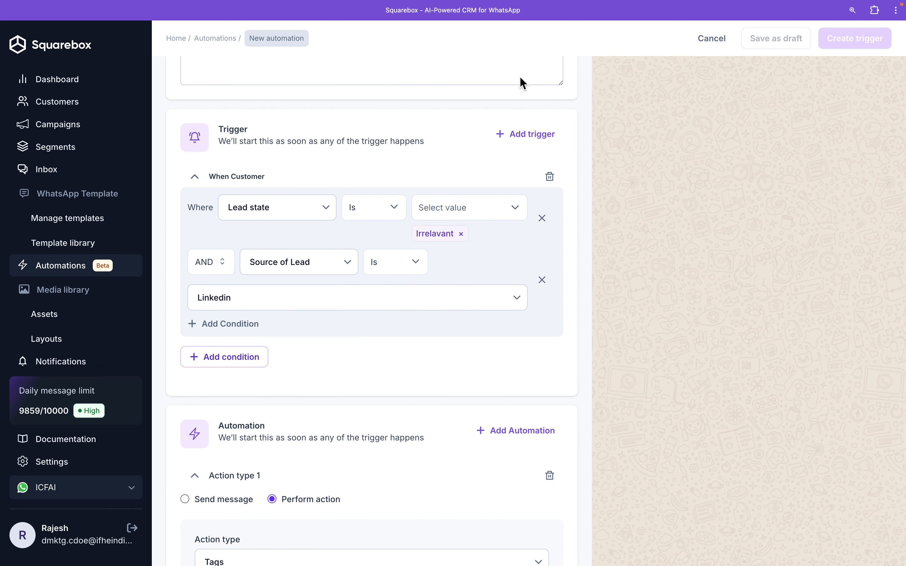
scroll(493, 258, down, 8)
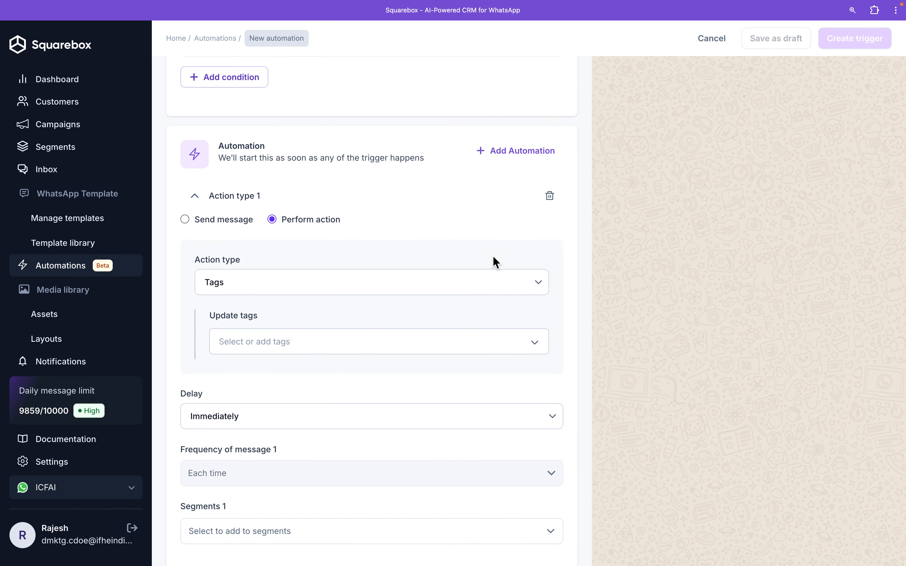
scroll(414, 301, down, 2)
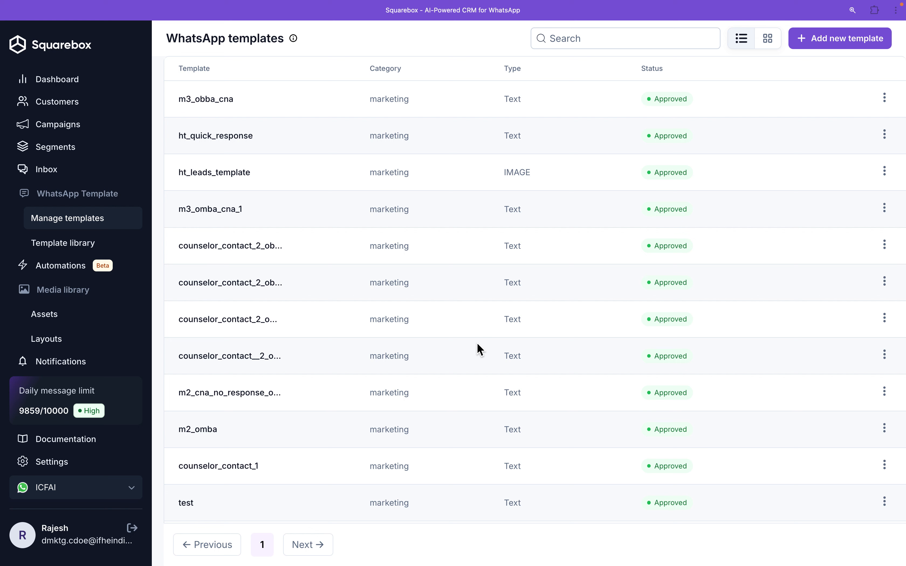
Start a new marketing WhatsApp template from the template management page and look over its details form.
click(858, 42)
scroll(509, 226, down, 1)
scroll(277, 182, up, 1)
scroll(372, 194, down, 6)
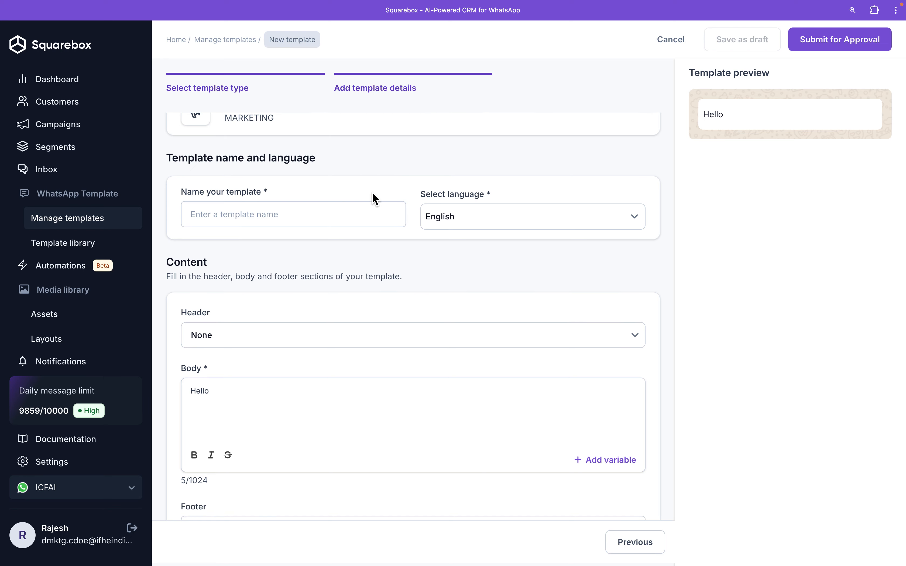
scroll(372, 192, up, 5)
scroll(372, 192, down, 5)
Add a custom quick reply button to the new template.
click(231, 410)
scroll(226, 442, down, 2)
click(225, 425)
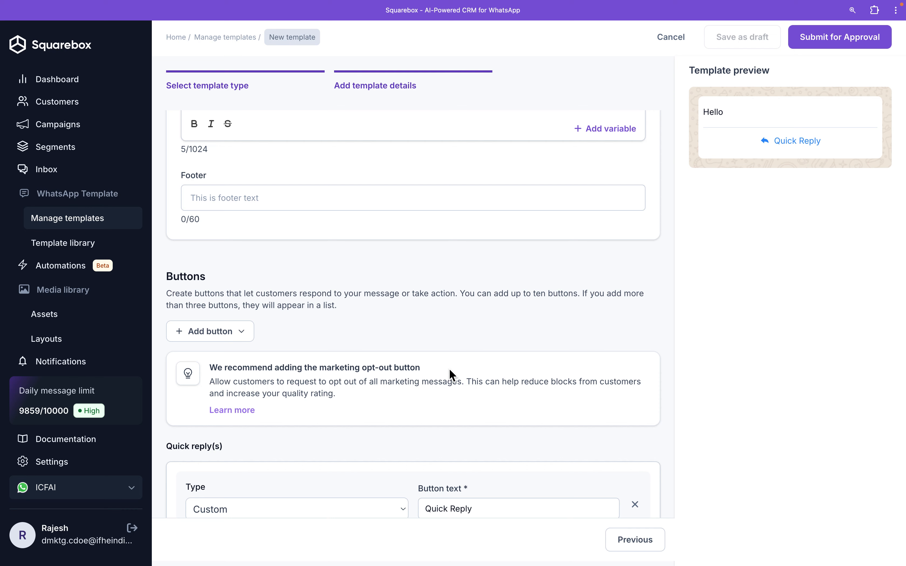
Add another custom quick reply button and set the first quick reply's button text to "yes".
scroll(453, 375, down, 1)
click(229, 296)
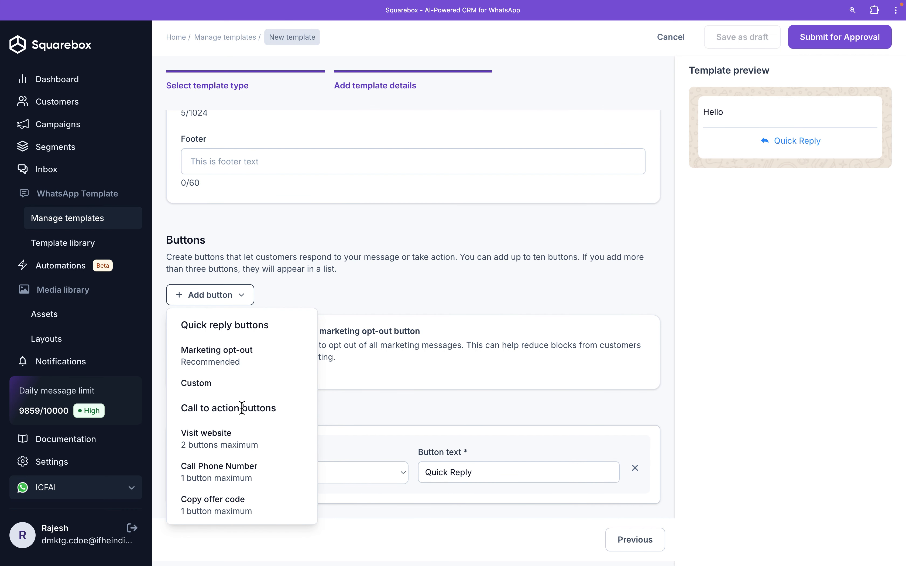
click(240, 394)
scroll(547, 390, down, 2)
click(490, 410)
triple_click(491, 410)
text(es)
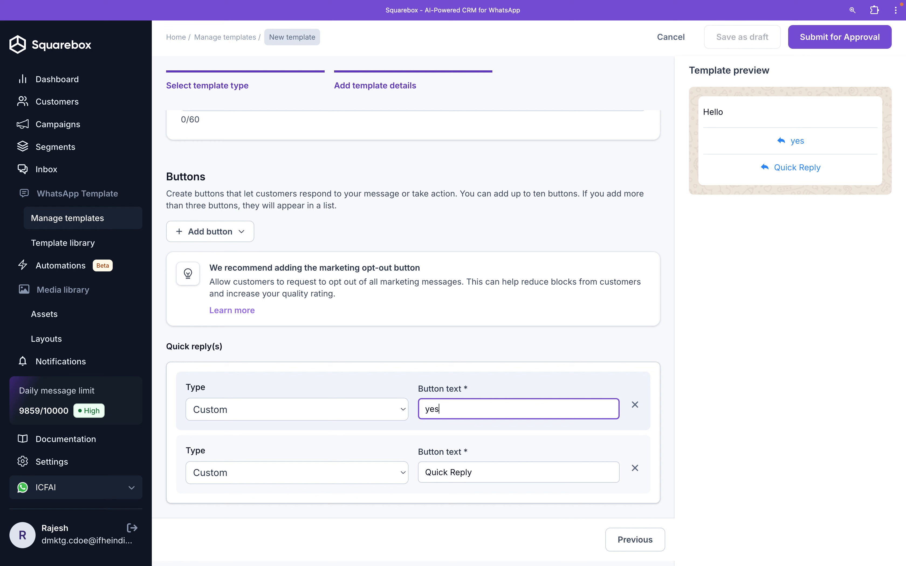
Set the second quick reply's button text to "no".
triple_click(480, 481)
text(no)
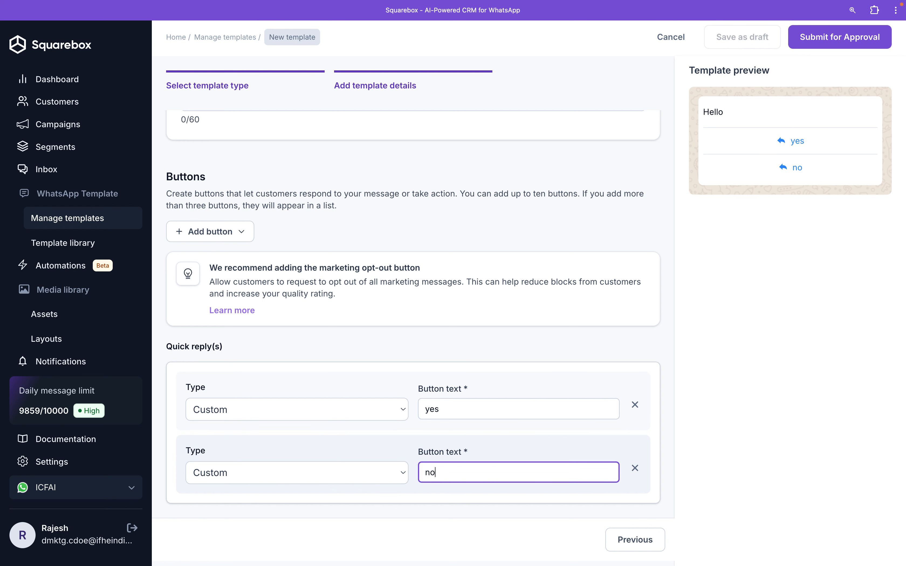
click(481, 511)
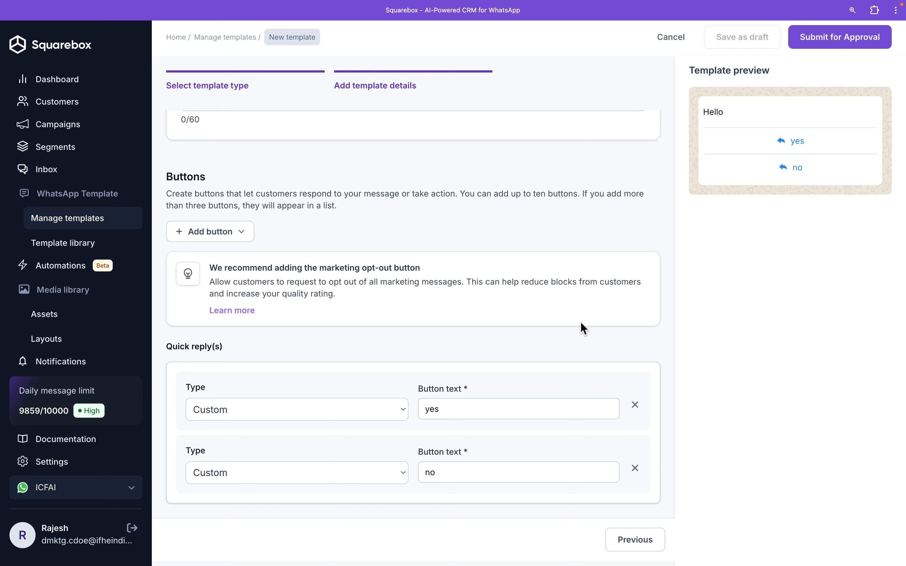
Start a new automation trigger and add a customer condition based on the Whatsapp Templates field.
click(70, 277)
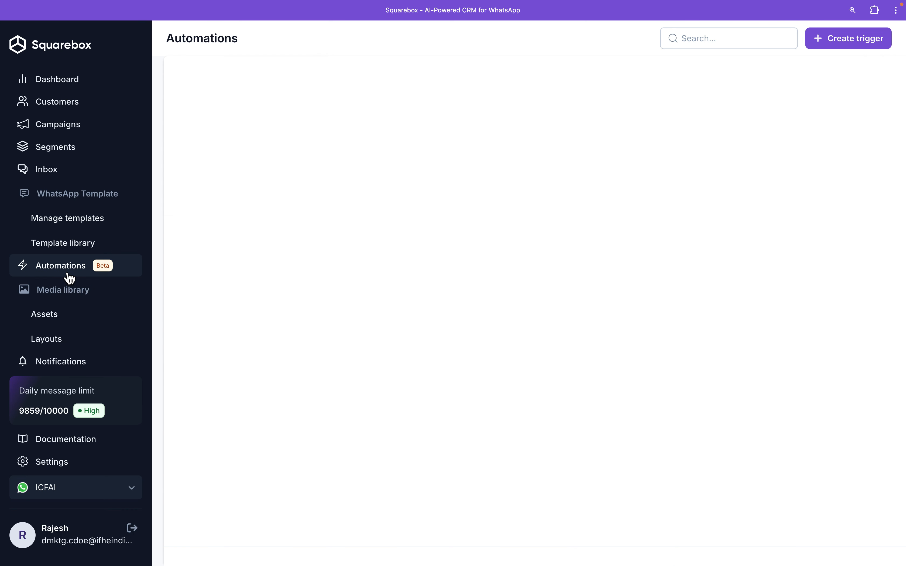
click(839, 45)
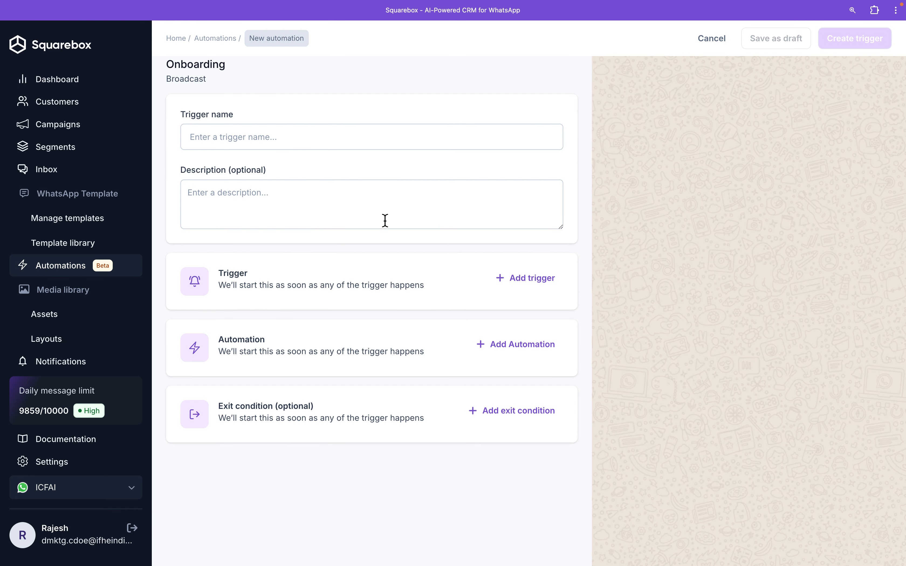
click(556, 280)
click(311, 354)
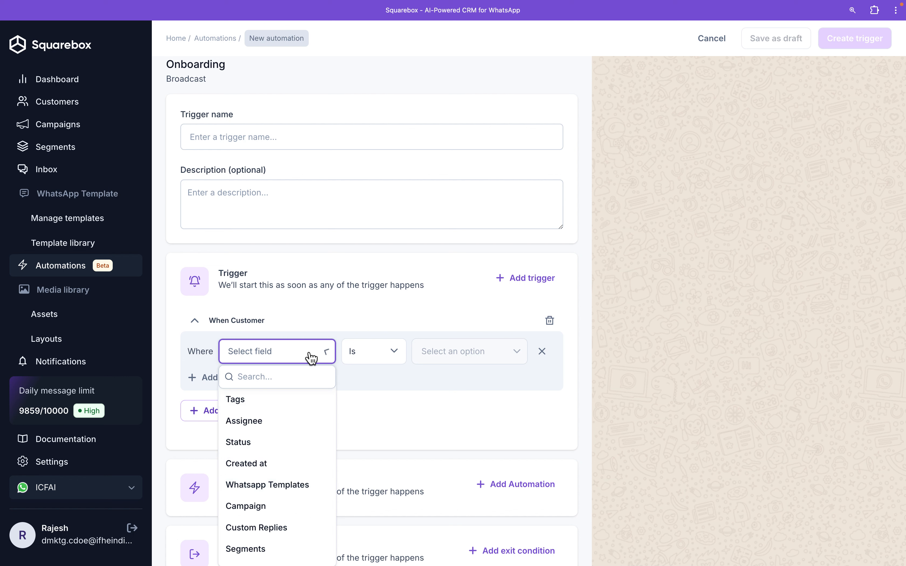
click(285, 506)
click(288, 352)
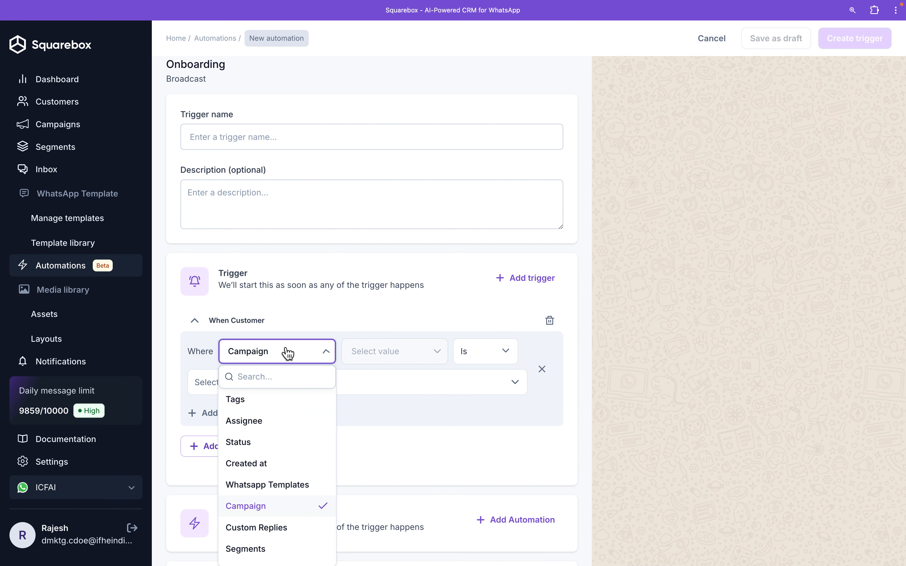
click(285, 485)
Set the trigger condition to the m2_cna_no_response template with the reply value Yes.
click(412, 365)
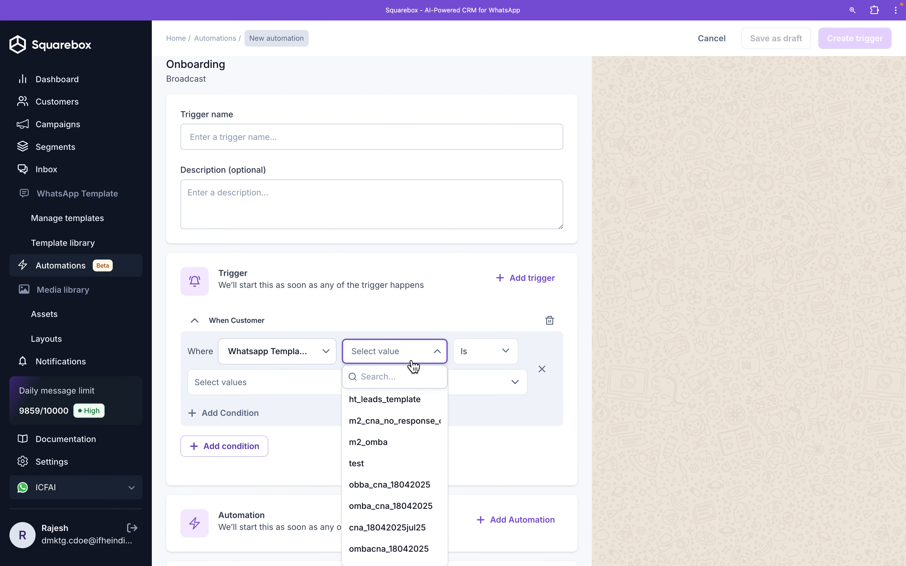
click(410, 421)
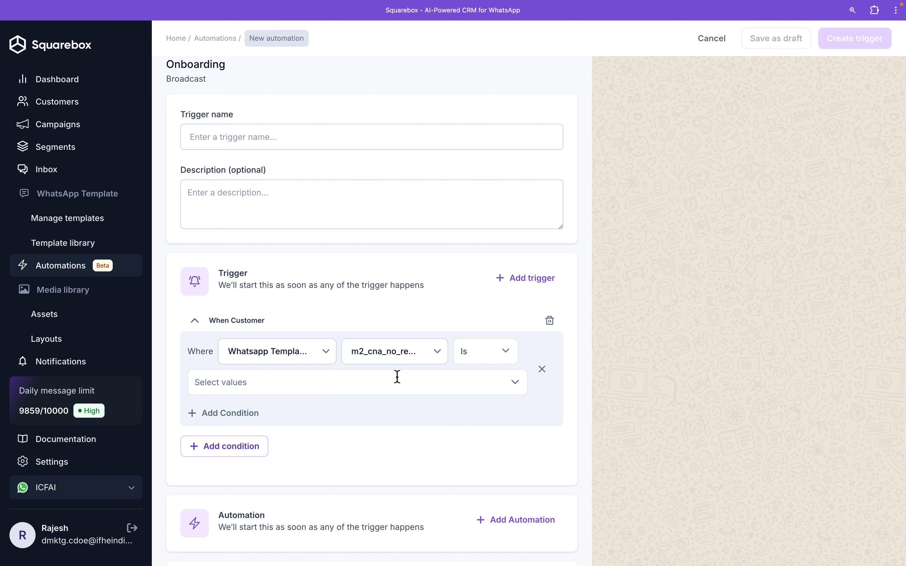
click(519, 388)
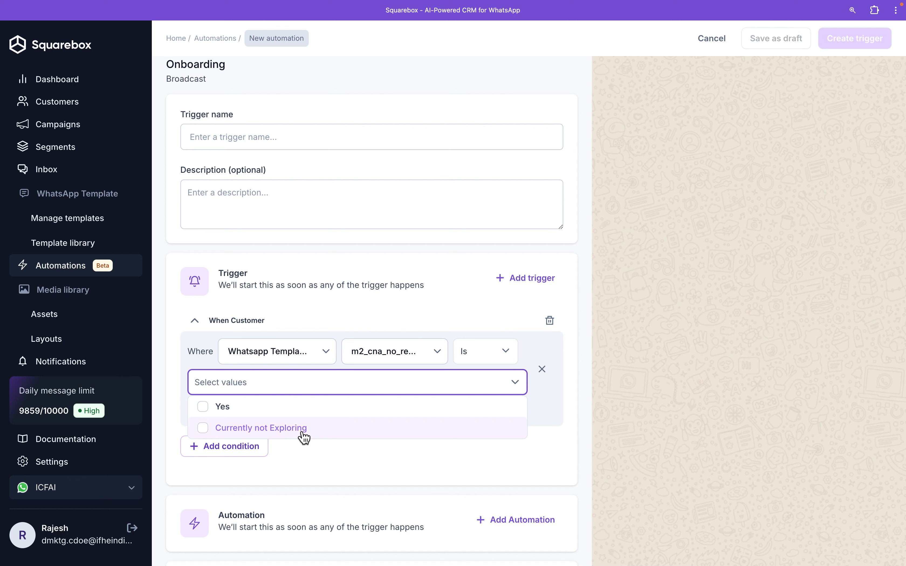
click(280, 416)
click(554, 429)
Add a send-message automation that uses the m3_obba_cna template with the delay set to Immediately.
scroll(555, 430, down, 2)
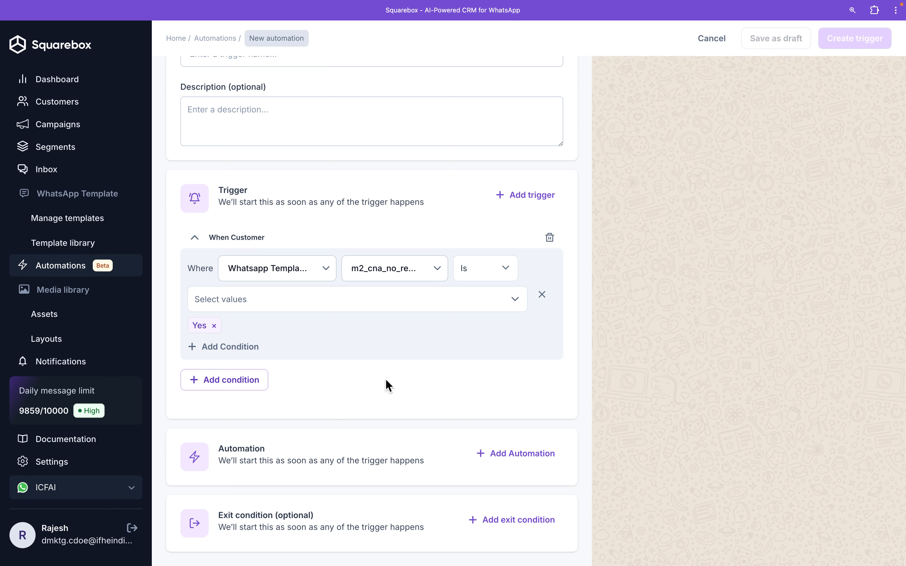
click(507, 455)
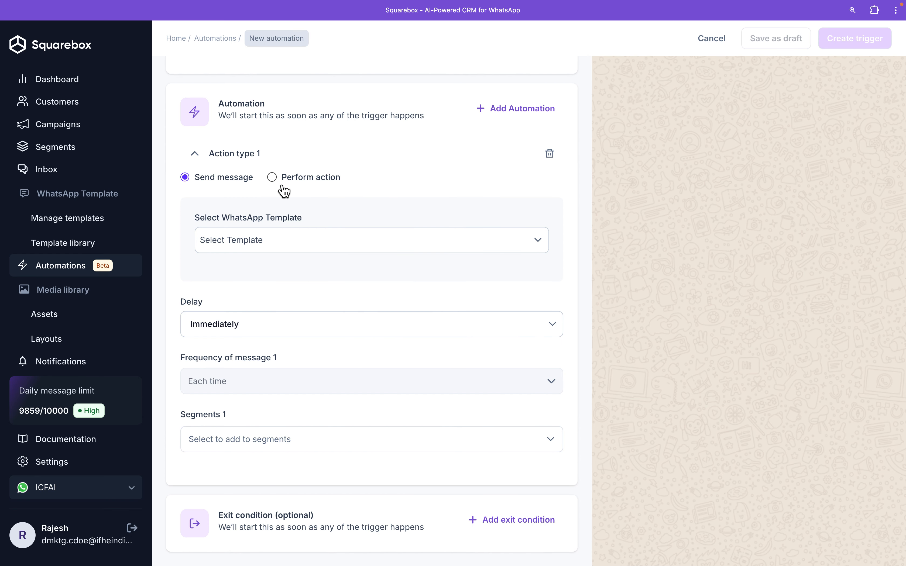
click(334, 249)
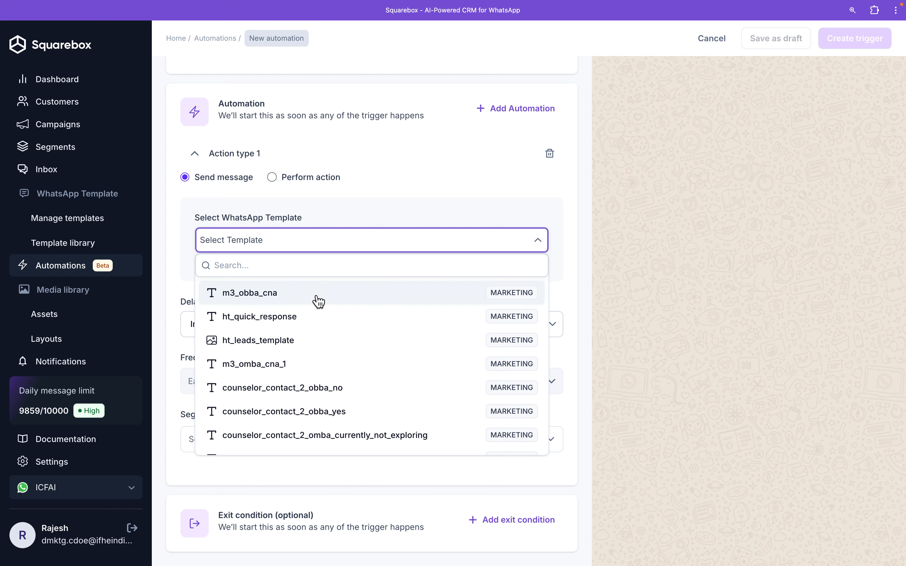
click(319, 295)
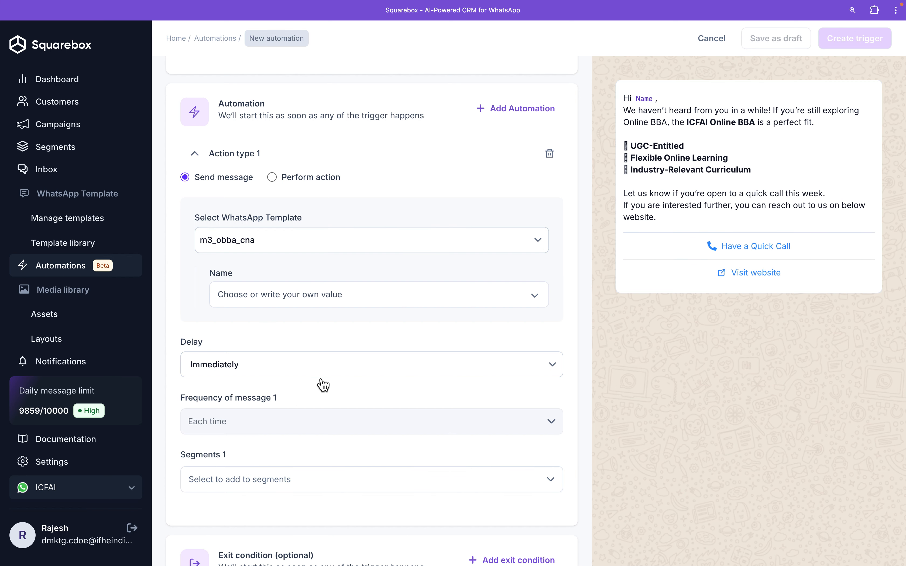
scroll(465, 299, down, 1)
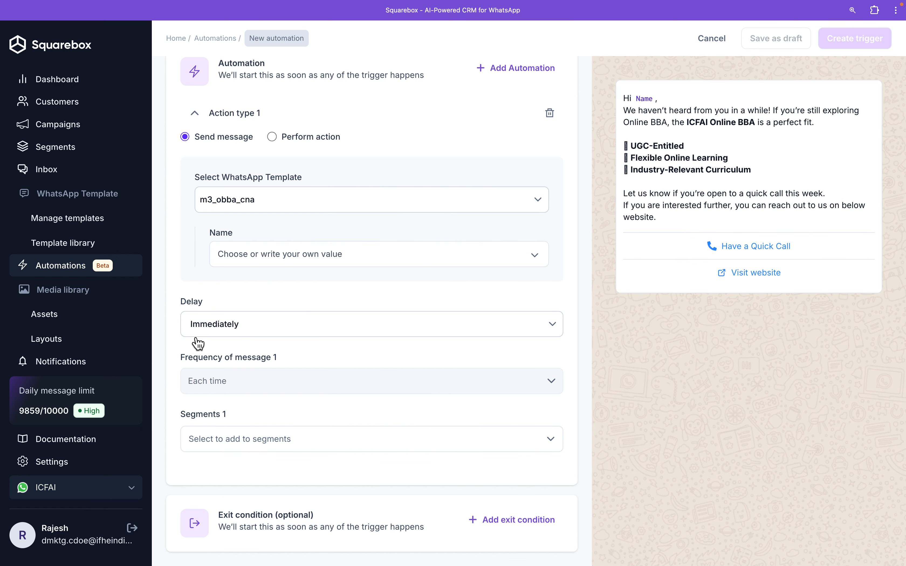
click(253, 332)
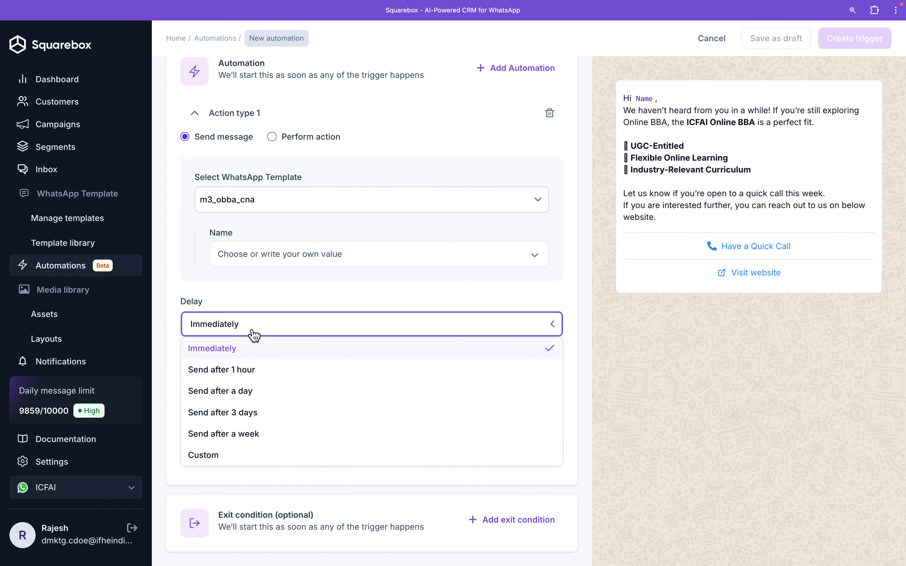
click(267, 354)
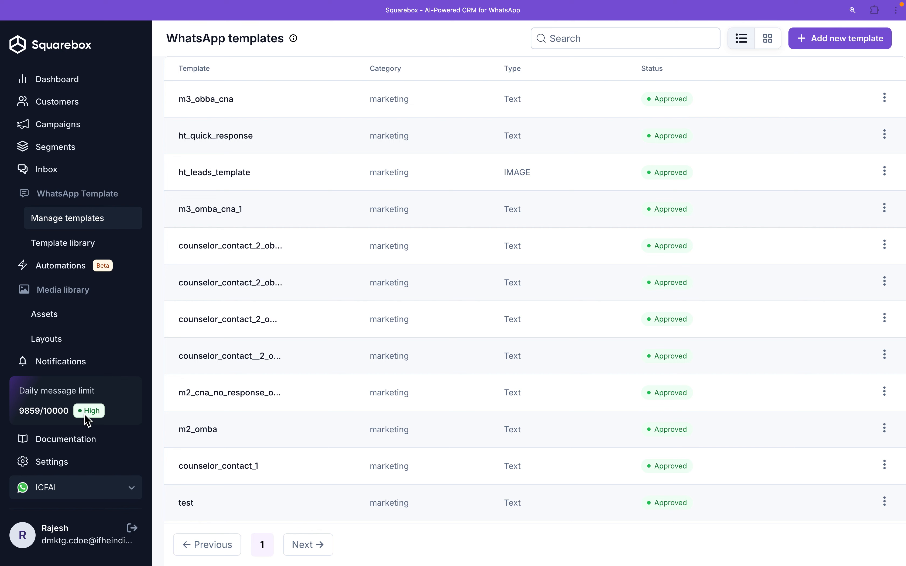
Open the account settings and look through the available integrations and connected apps.
click(66, 472)
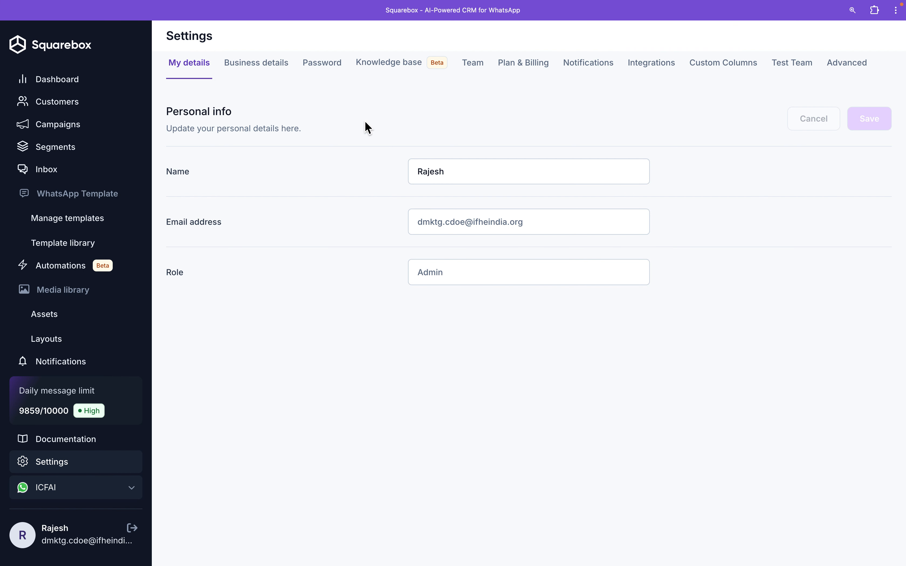
click(661, 68)
scroll(731, 273, down, 1)
scroll(732, 277, down, 1)
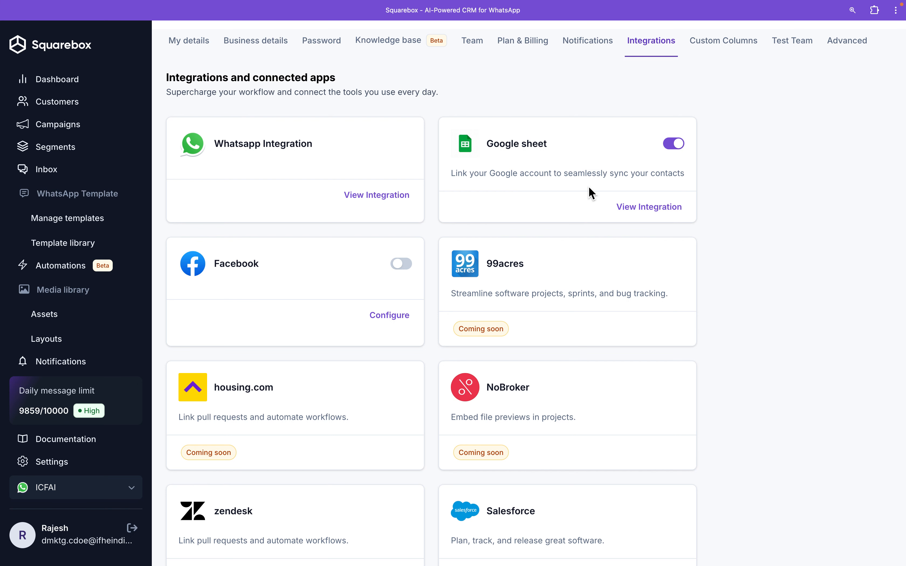
scroll(342, 301, down, 2)
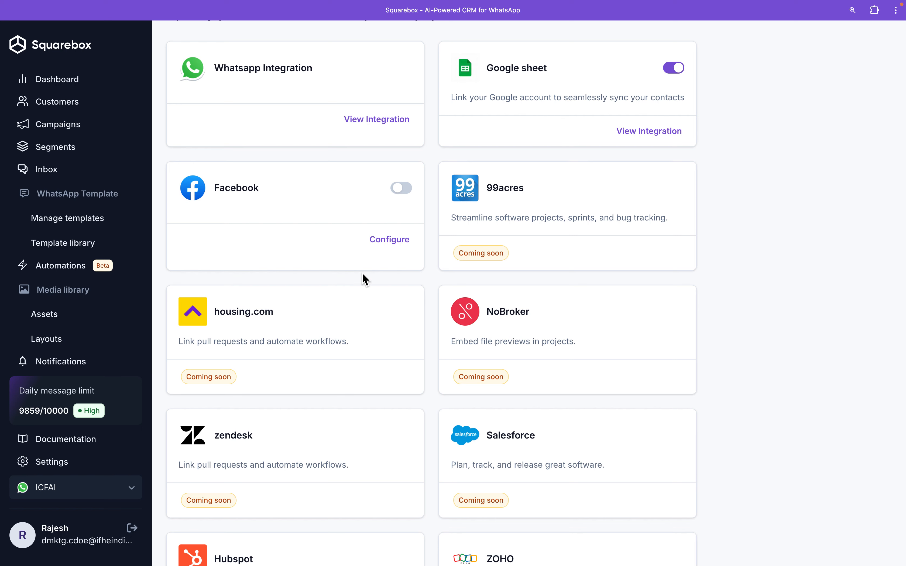
scroll(801, 198, down, 3)
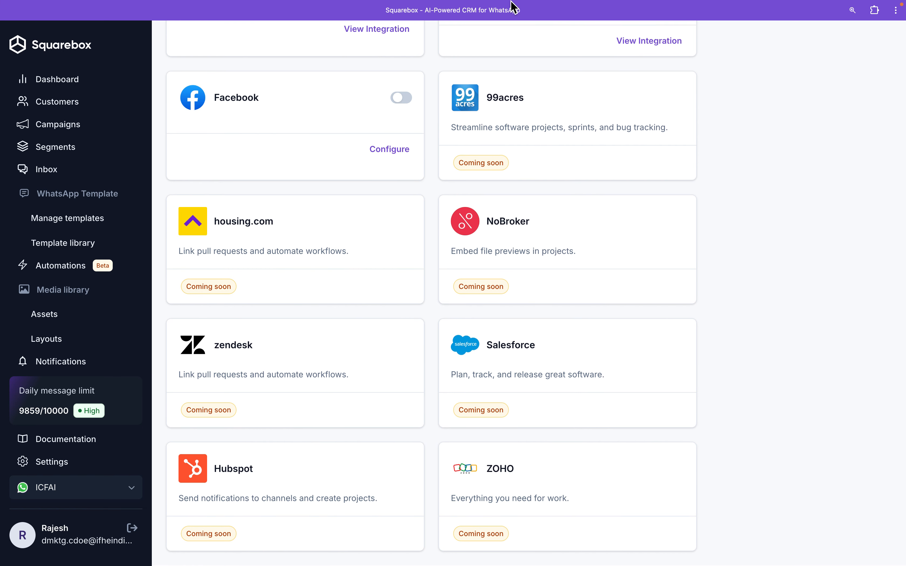
scroll(837, 260, up, 1)
scroll(839, 266, up, 5)
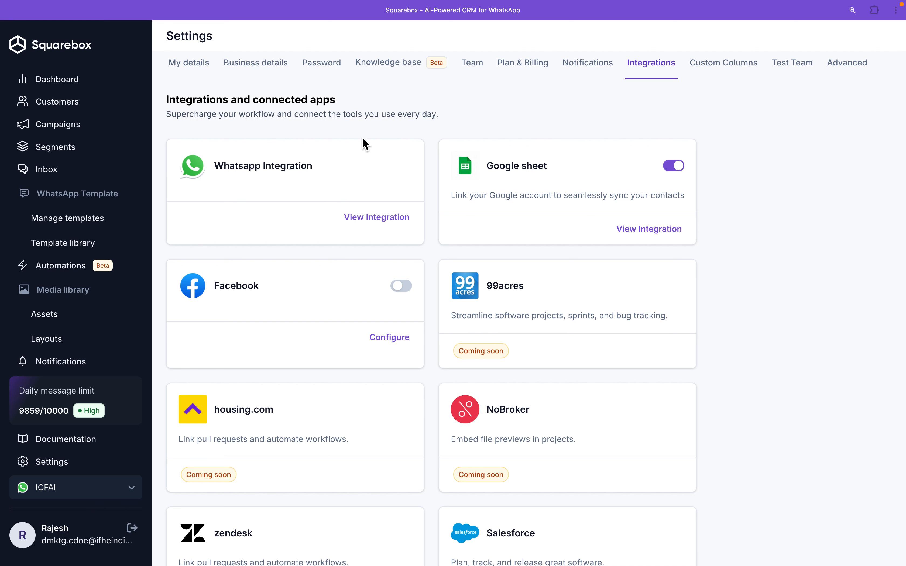
Look at the resource types offered for a new knowledge base resource, and close the form without saving.
click(437, 74)
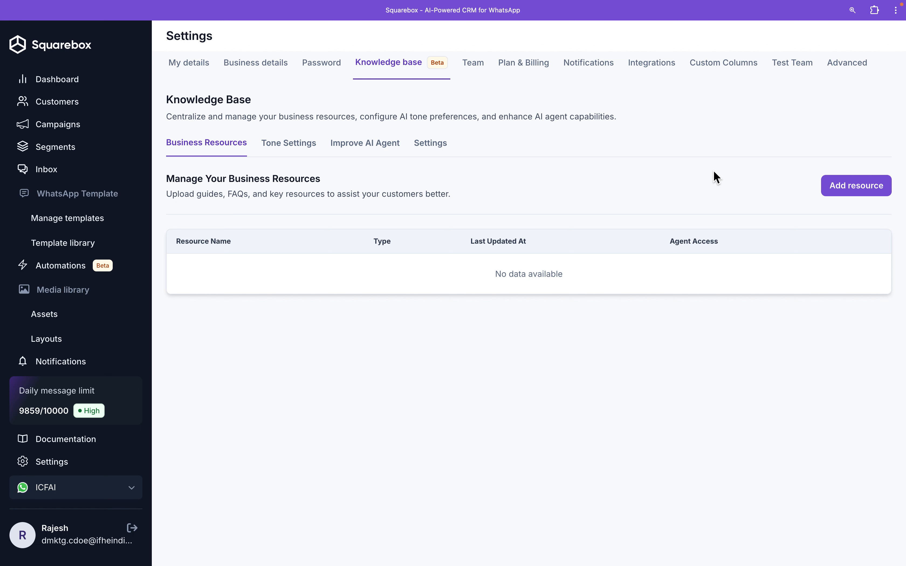
click(837, 187)
click(803, 154)
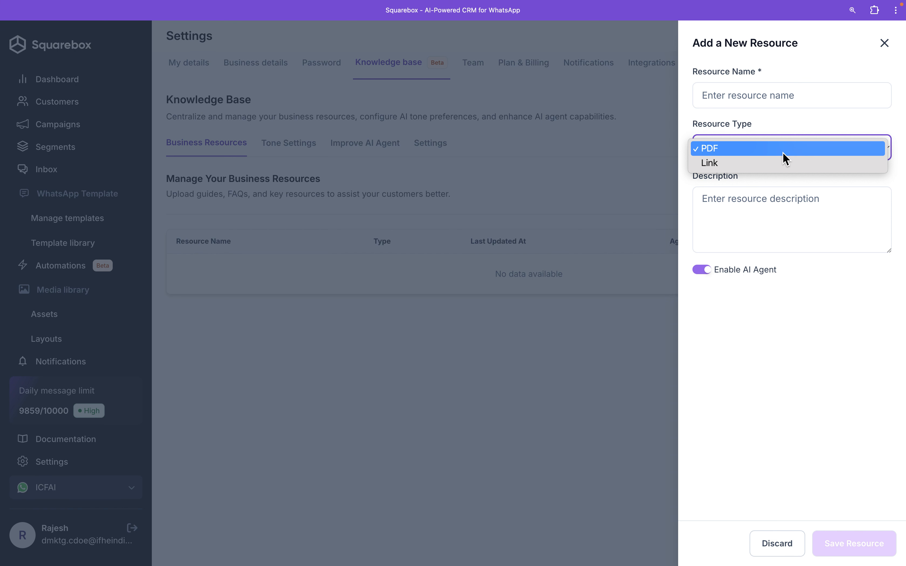
click(752, 169)
click(615, 173)
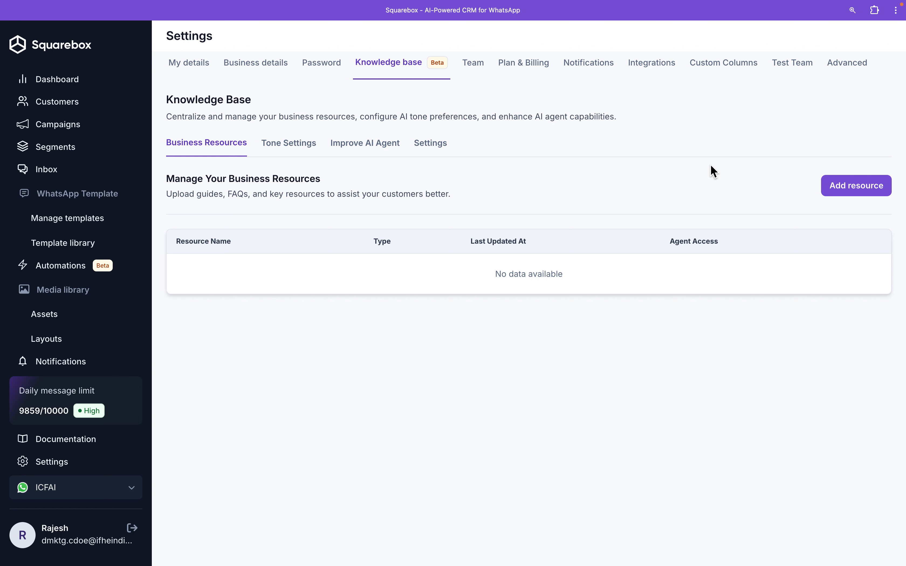
Set the response length to Concise in the AI tone settings and start editing the custom instructions.
click(295, 154)
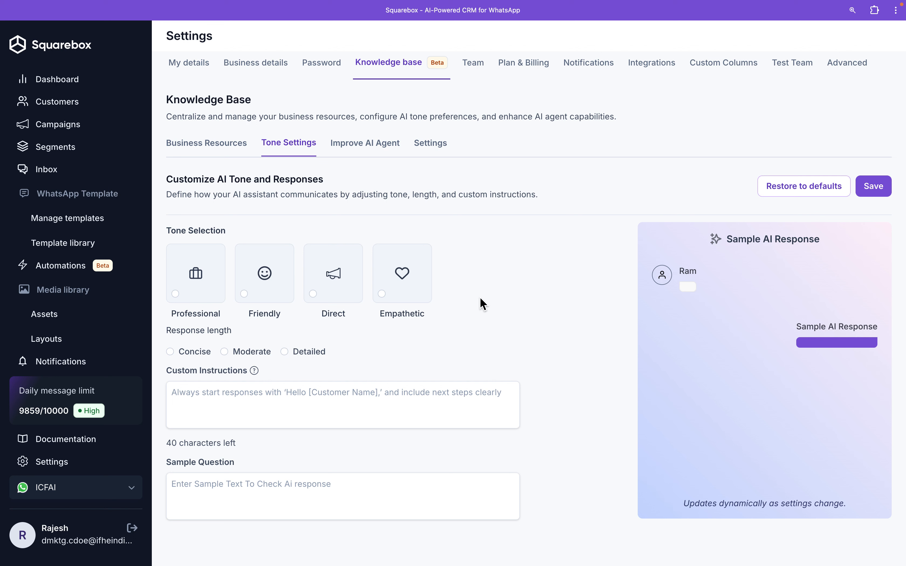
click(180, 359)
click(272, 399)
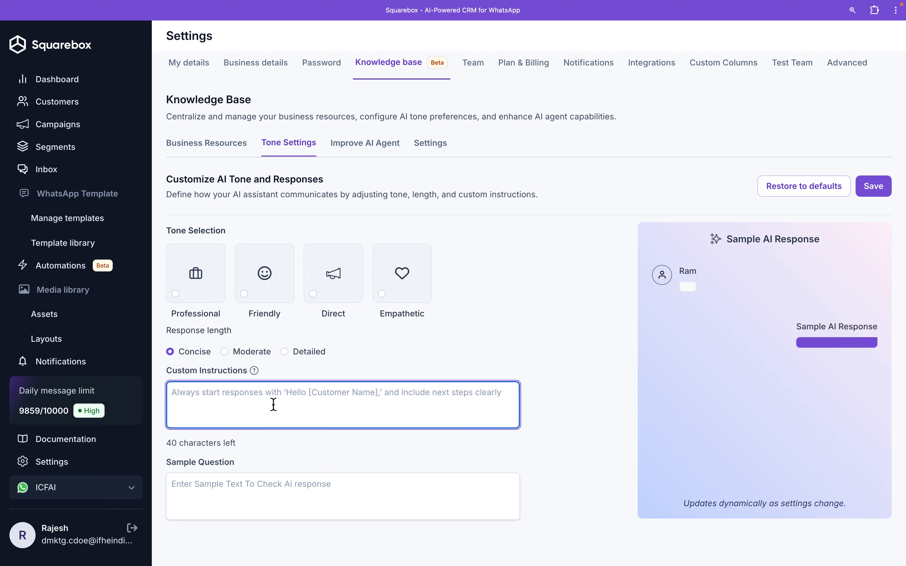